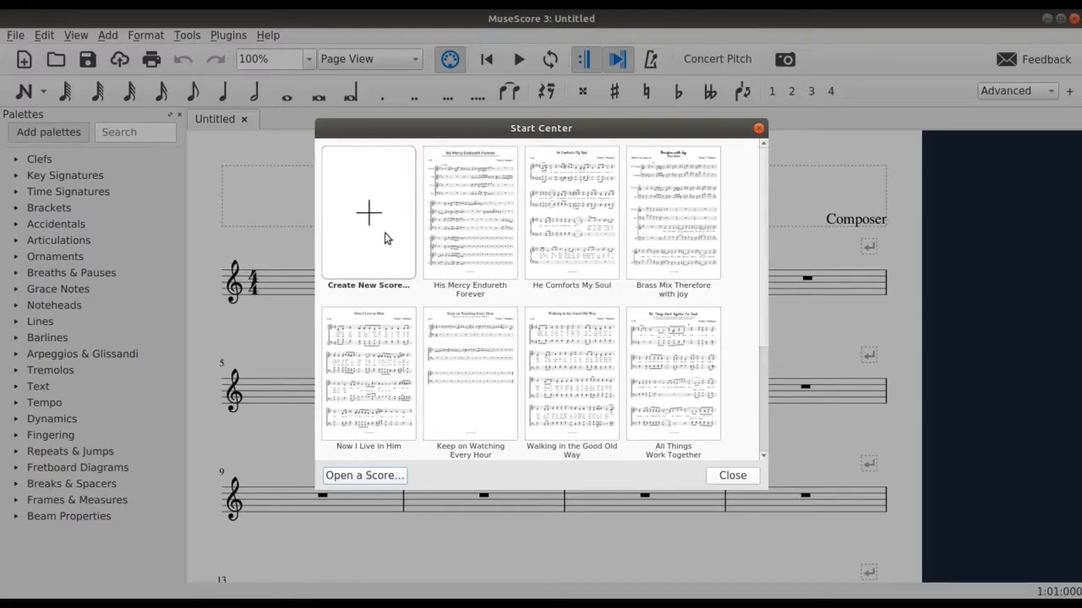
Start a new score titled "Mary had a little lamb" and enter the composer's full name.
{"action": "left_click", "coordinate": [368, 214]}
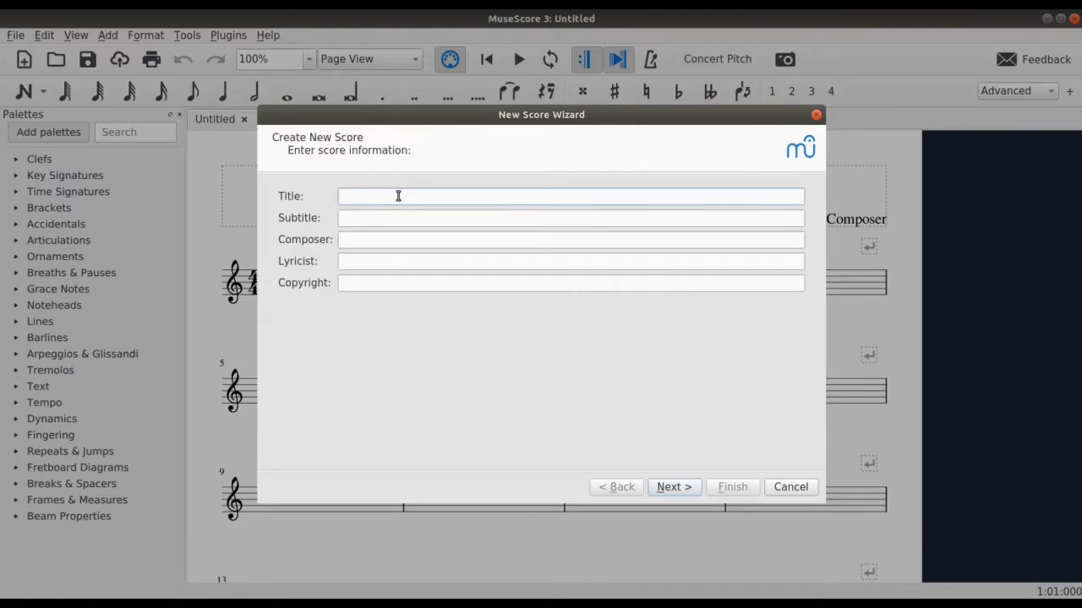
{"action": "type", "text": "Mary had a little lamb"}
{"action": "left_click", "coordinate": [371, 245]}
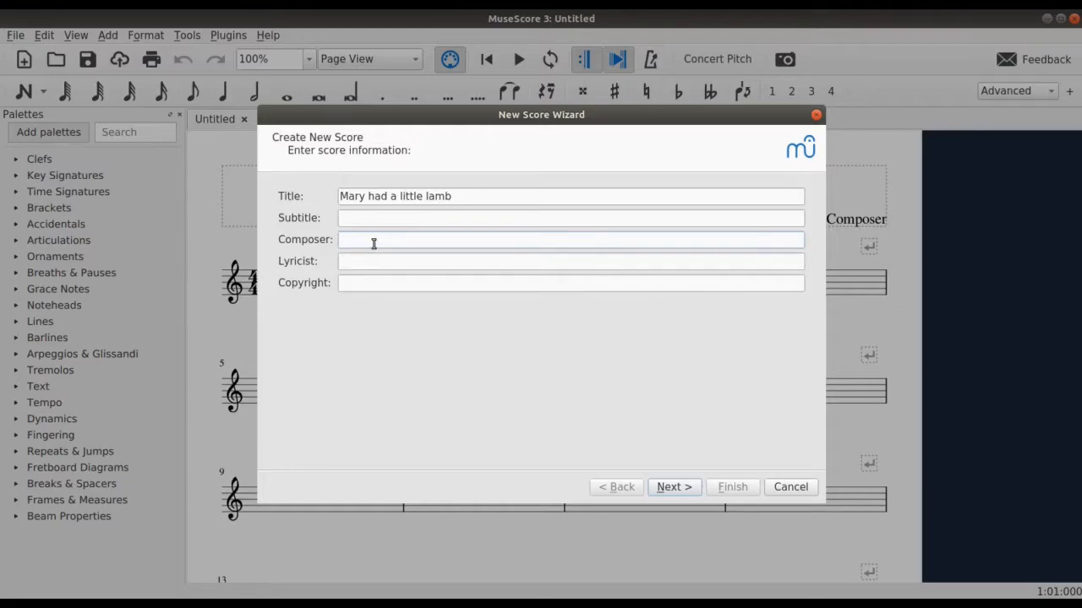
{"action": "type", "text": "JO"}
{"action": "type", "text": "oh"}
{"action": "type", "text": "n R"}
{"action": "type", "text": "oulstone"}
Copy the composer's name into the lyricist field and enter 2020 as the copyright, completing the score information.
{"action": "left_click_drag", "start_coordinate": [420, 240], "coordinate": [308, 247]}
{"action": "key", "text": "ctrl+c"}
{"action": "left_click", "coordinate": [350, 261]}
{"action": "key", "text": "ctrl+v"}
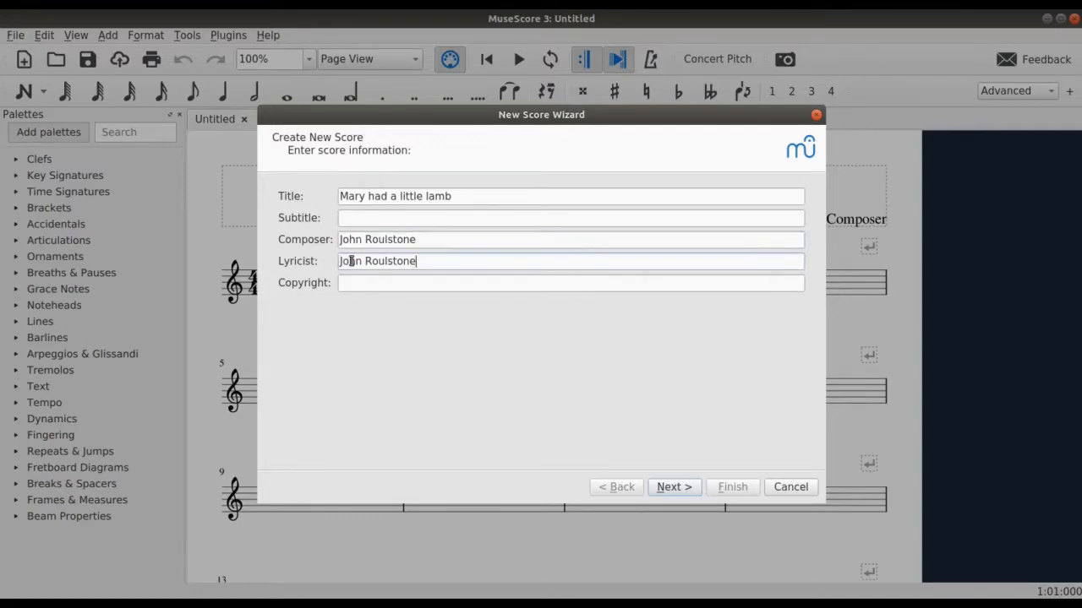
{"action": "left_click", "coordinate": [413, 284]}
{"action": "type", "text": "2020"}
{"action": "left_click", "coordinate": [687, 487]}
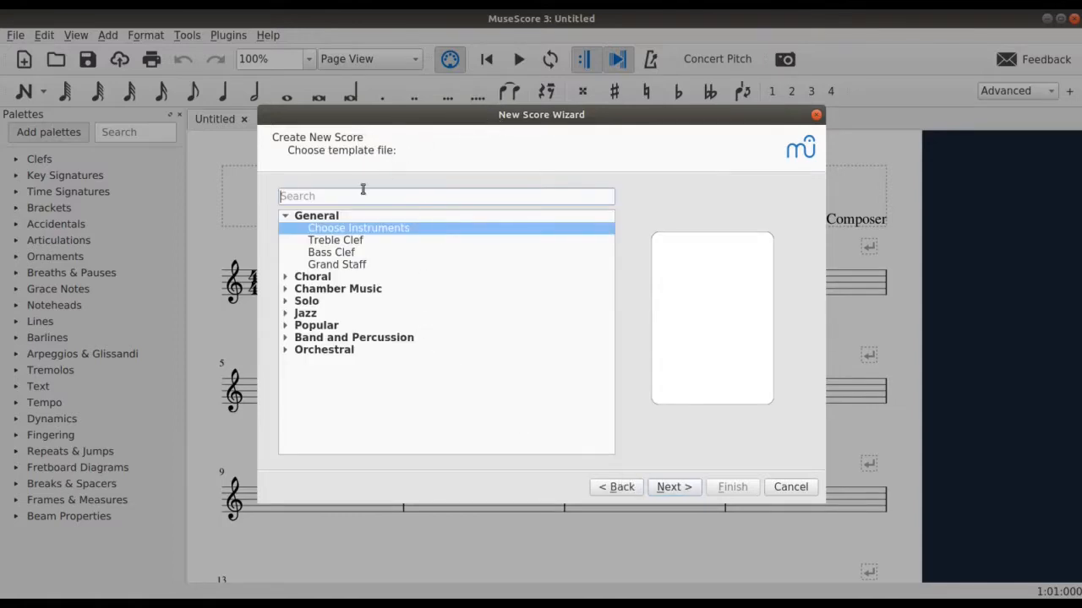
Examine the General, Choral, Chamber Music and Solo templates, previewing Treble Clef, String Quartet and Guitar.
{"action": "left_click", "coordinate": [339, 242]}
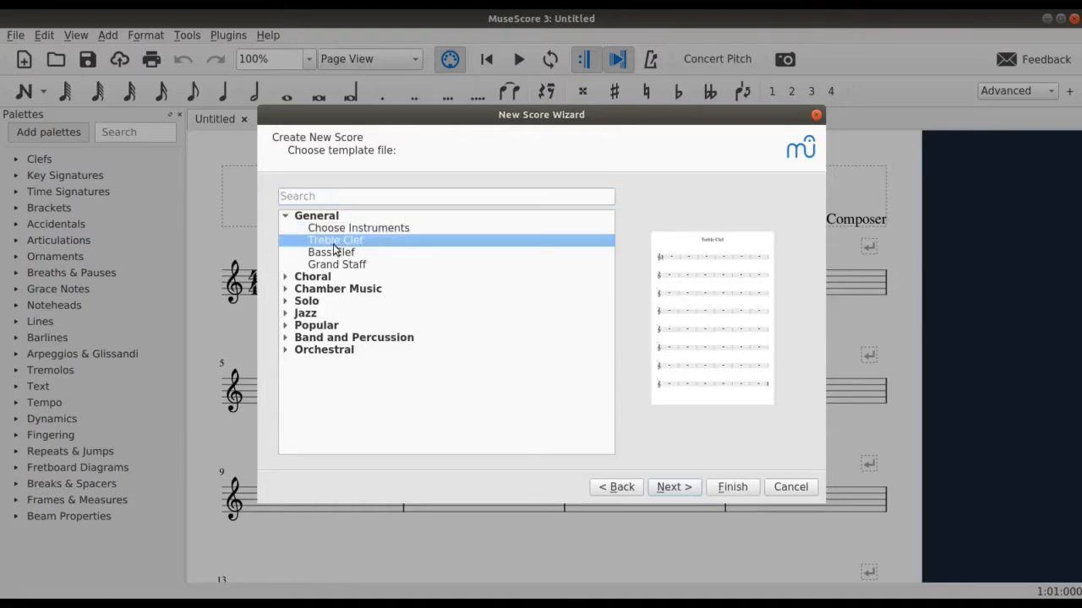
{"action": "left_click", "coordinate": [285, 279]}
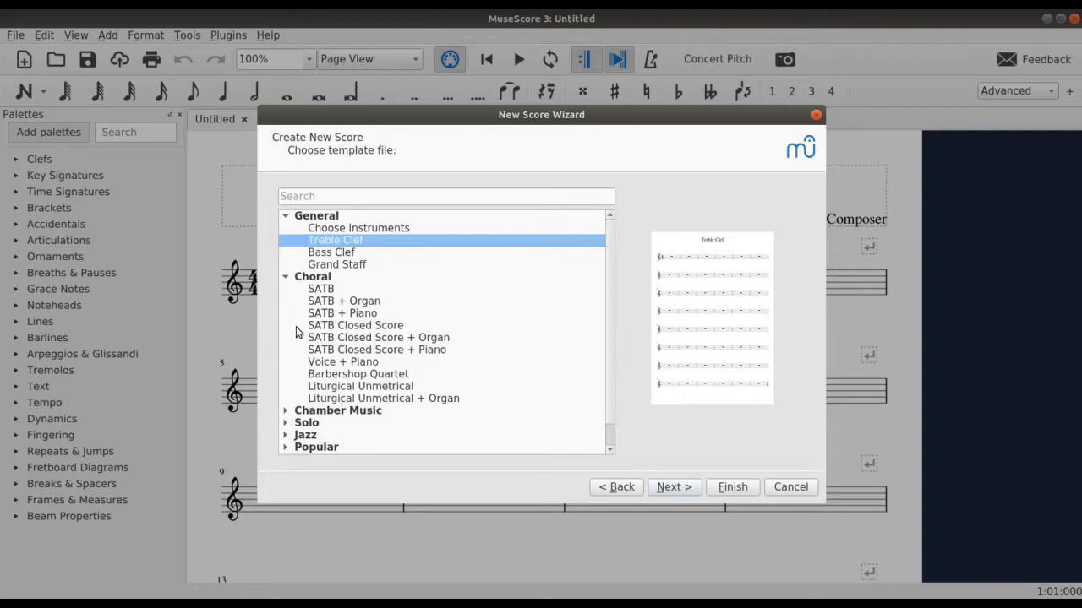
{"action": "scroll", "coordinate": [296, 329], "scroll_direction": "down", "scroll_amount": 1}
{"action": "left_click", "coordinate": [286, 388]}
{"action": "scroll", "coordinate": [289, 382], "scroll_direction": "down", "scroll_amount": 2}
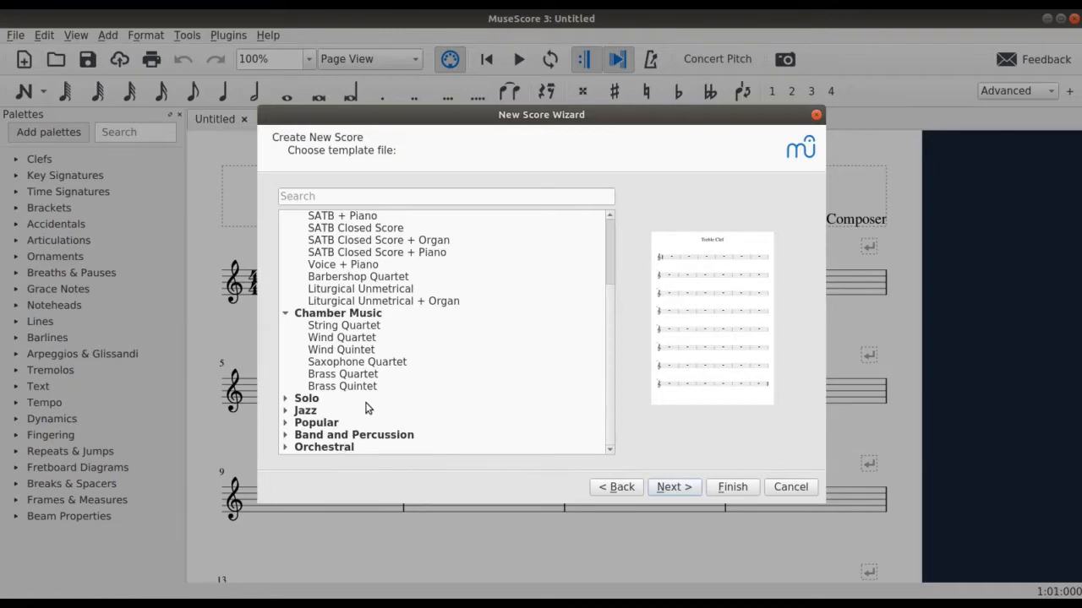
{"action": "left_click", "coordinate": [327, 328]}
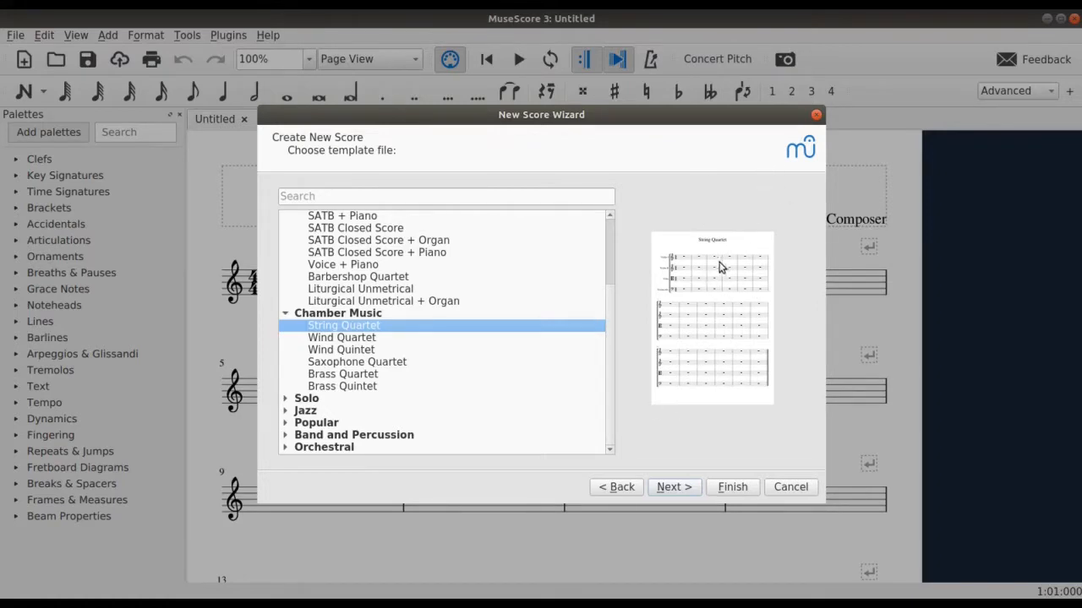
{"action": "left_click", "coordinate": [311, 399]}
{"action": "left_click", "coordinate": [315, 413]}
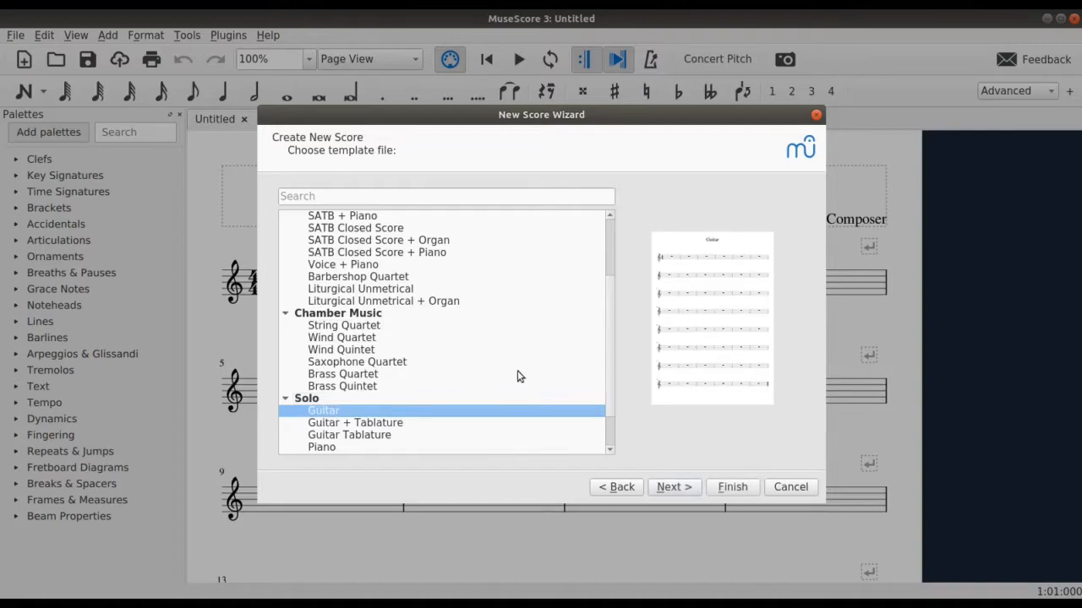
{"action": "scroll", "coordinate": [425, 376], "scroll_direction": "down", "scroll_amount": 1}
{"action": "scroll", "coordinate": [536, 368], "scroll_direction": "up", "scroll_amount": 4}
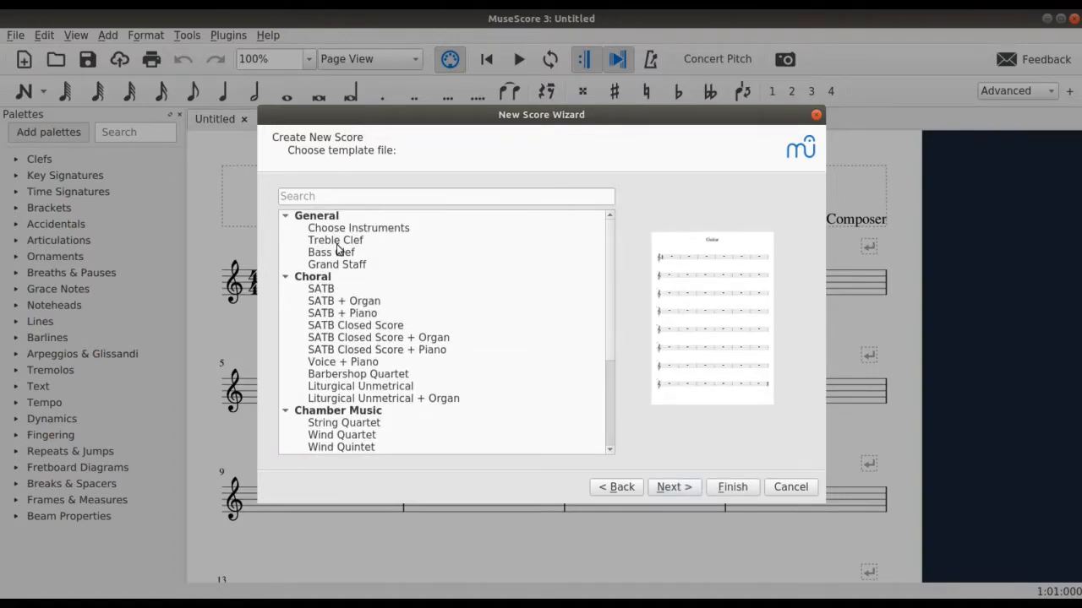
Choose the Treble Clef template and the one-sharp key signature for the new score.
{"action": "left_click", "coordinate": [337, 243]}
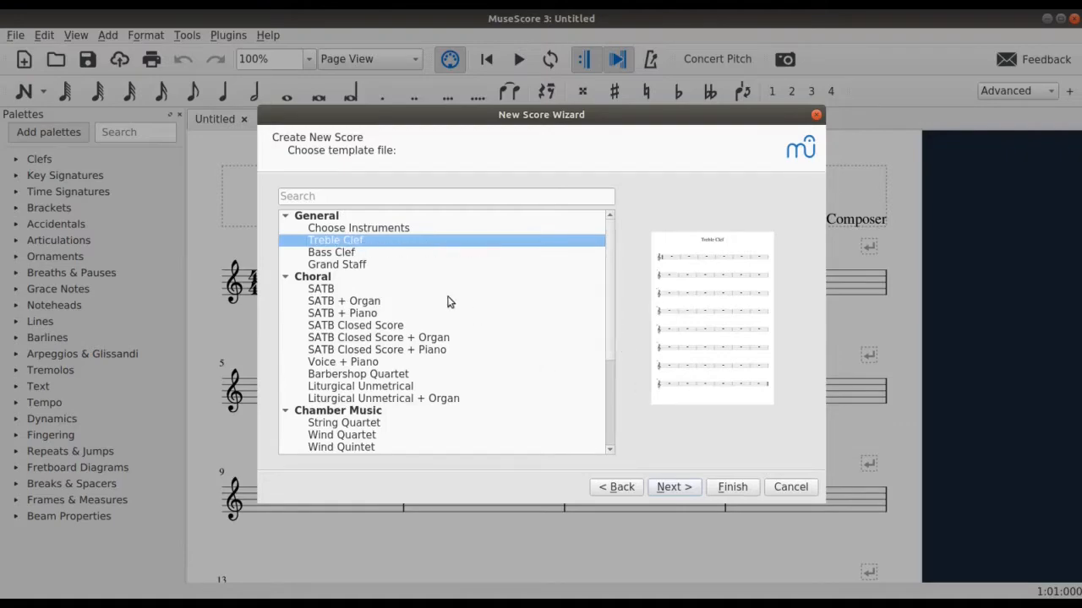
{"action": "left_click", "coordinate": [668, 489]}
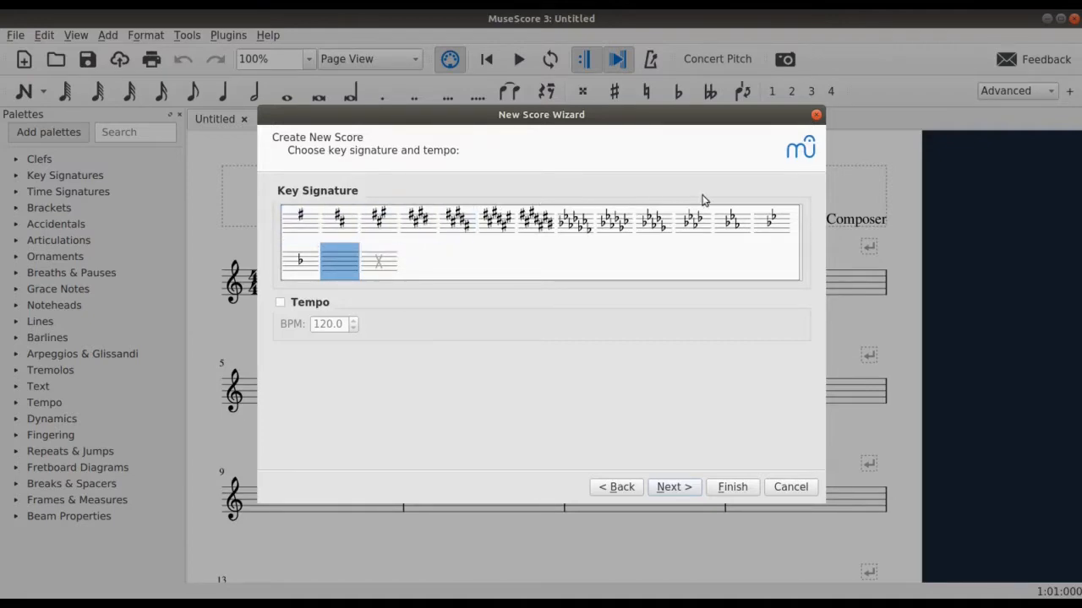
{"action": "left_click", "coordinate": [301, 222]}
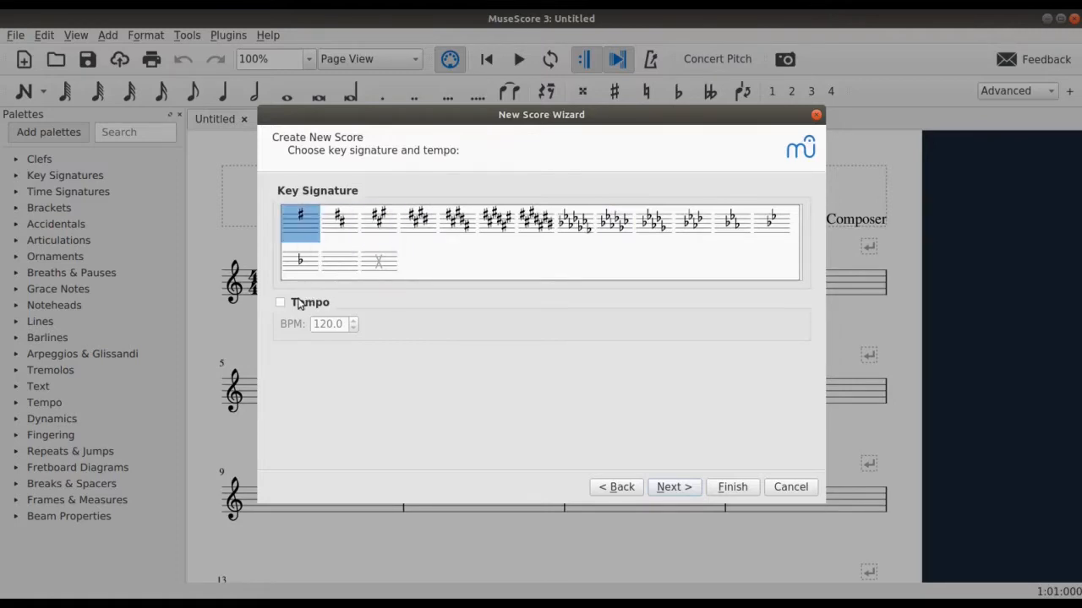
Include a tempo marking of 120 BPM in the new score and proceed to the time signature settings.
{"action": "left_click", "coordinate": [281, 304]}
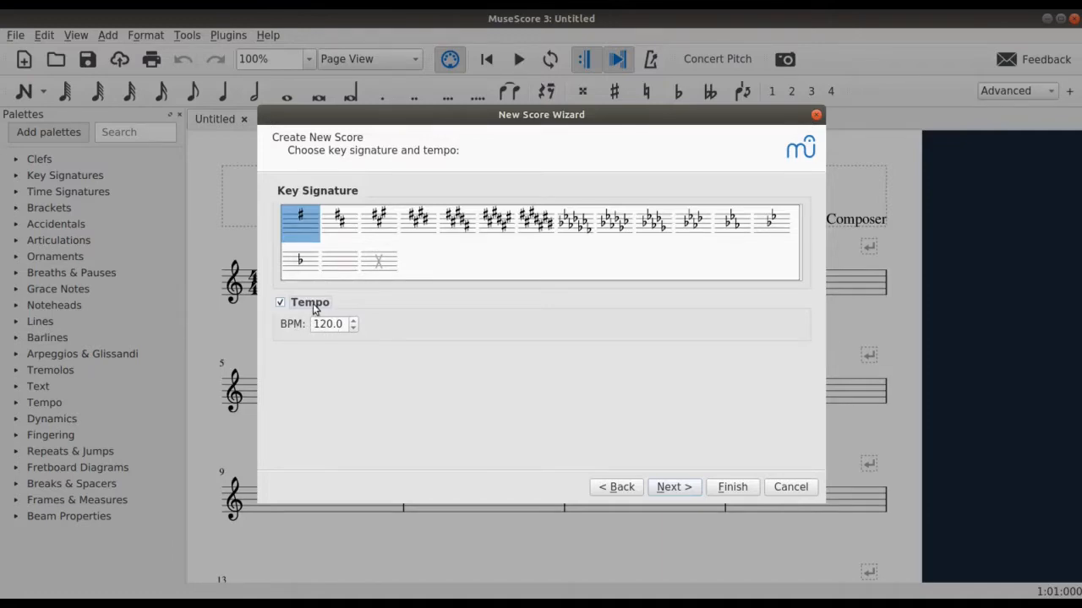
{"action": "left_click", "coordinate": [352, 330]}
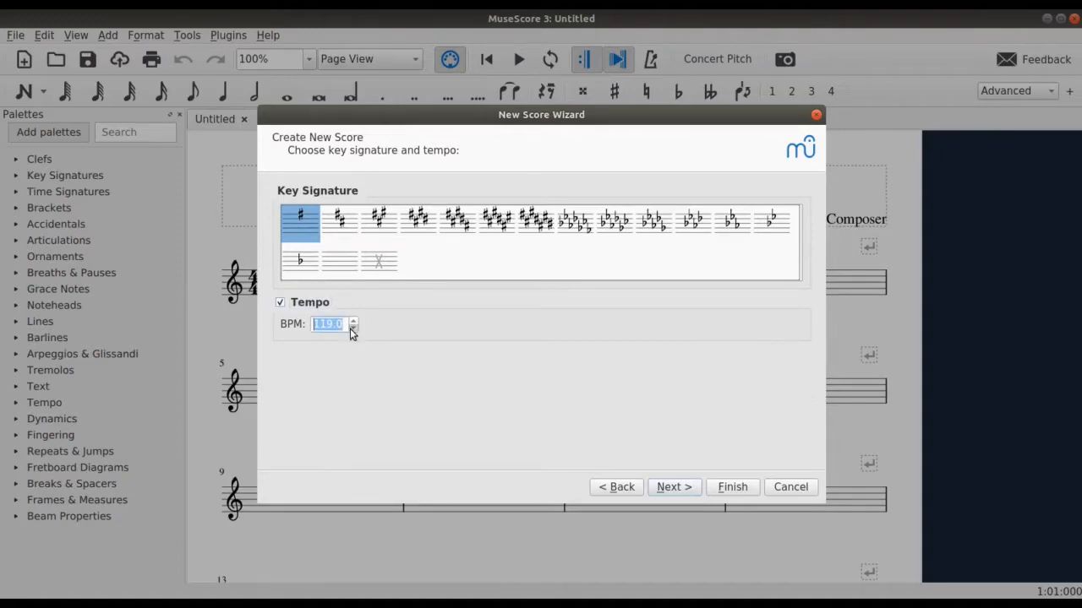
{"action": "left_click", "coordinate": [353, 330]}
{"action": "left_click", "coordinate": [353, 329]}
{"action": "left_click", "coordinate": [353, 323]}
{"action": "left_click", "coordinate": [352, 322]}
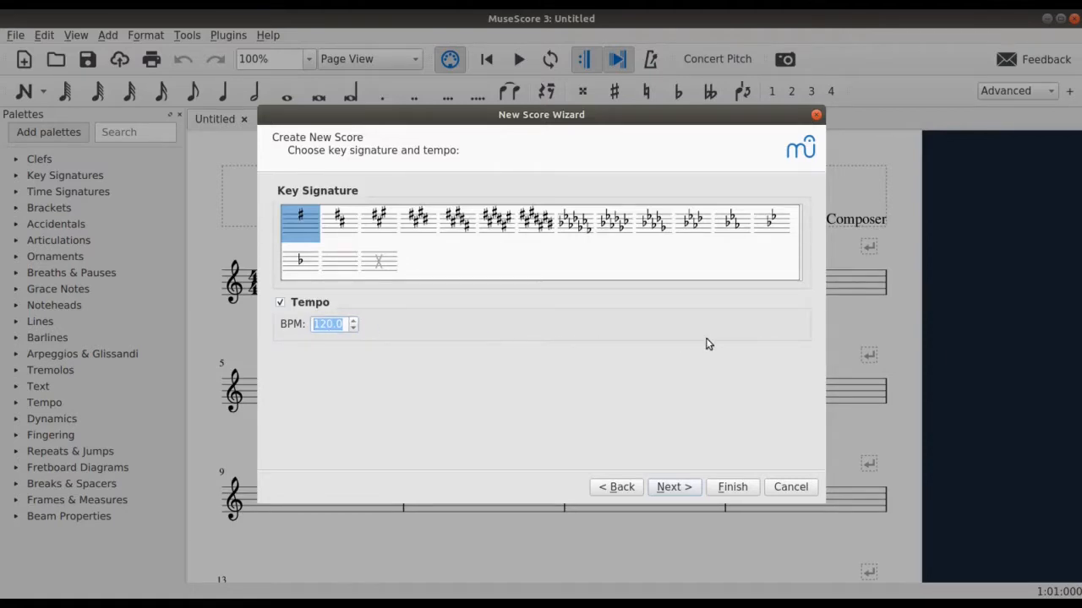
{"action": "left_click", "coordinate": [683, 488]}
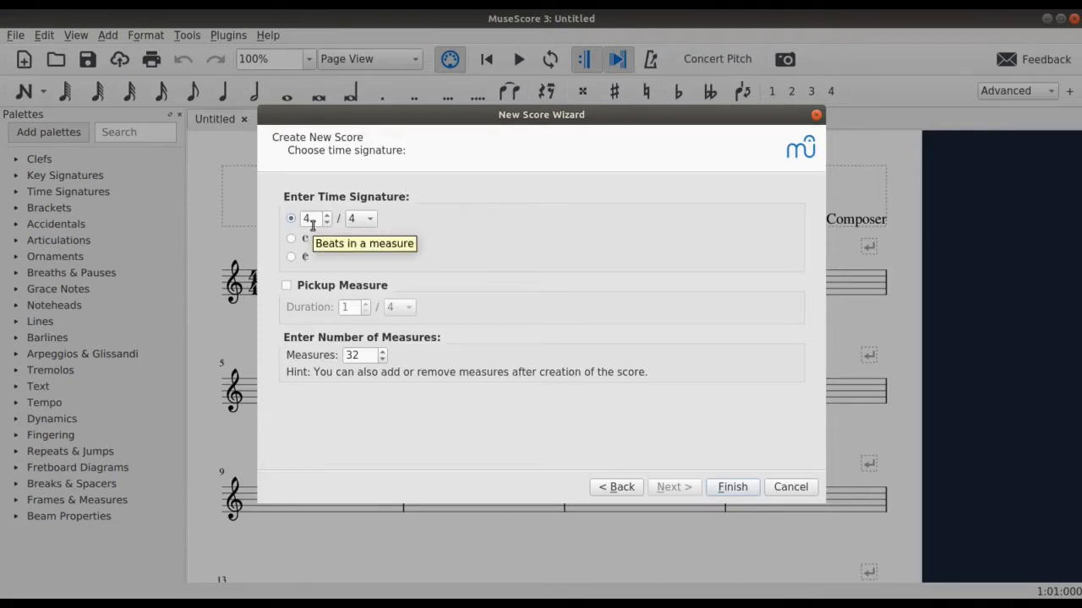
Keep the 4/4 time signature with 32 measures and finish creating the score.
{"action": "left_click", "coordinate": [369, 220]}
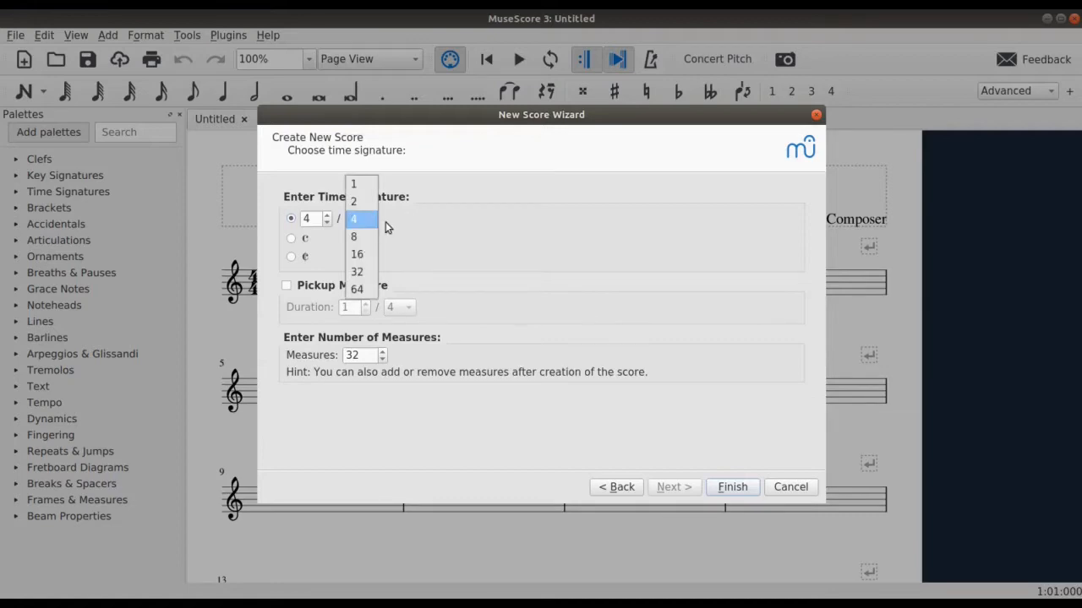
{"action": "left_click", "coordinate": [385, 222]}
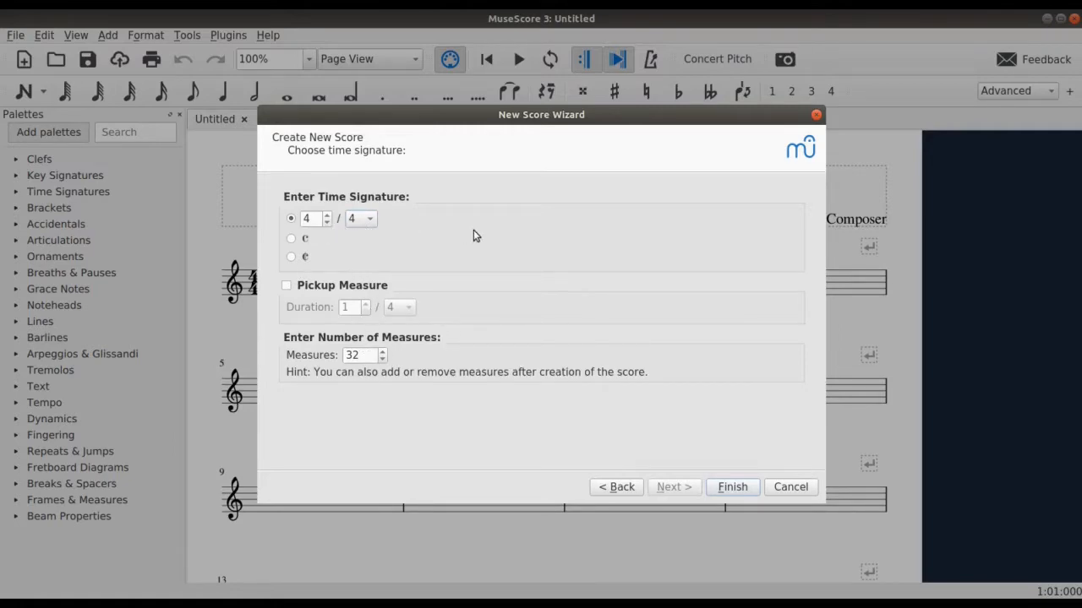
{"action": "left_click", "coordinate": [733, 489]}
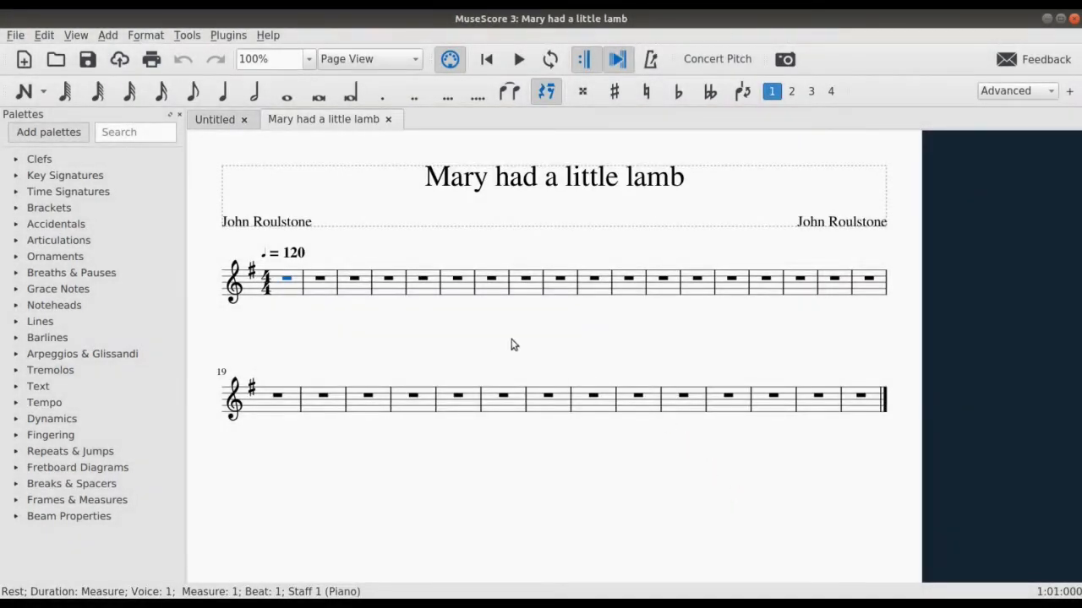
Try the seven-sharp key signature on all measures, and set it back to one sharp (G major).
{"action": "left_click_drag", "start_coordinate": [405, 200], "coordinate": [440, 200]}
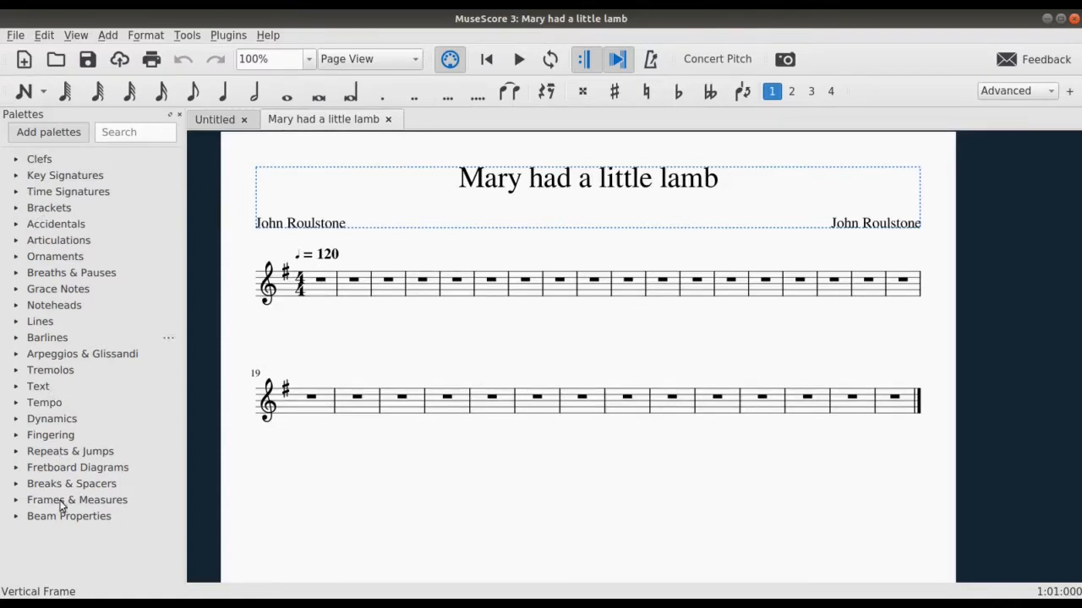
{"action": "left_click", "coordinate": [17, 161]}
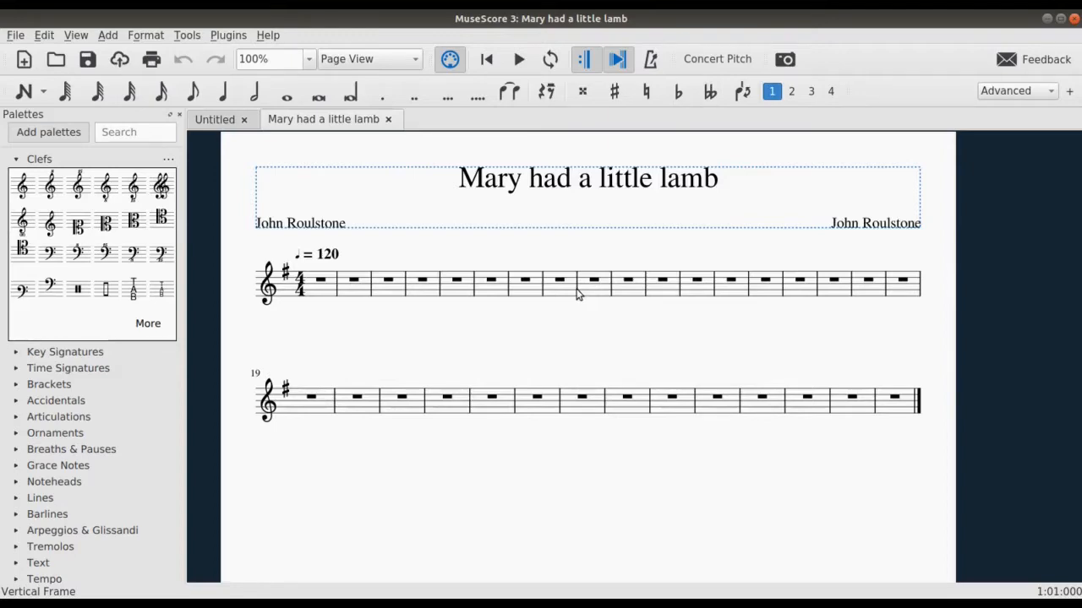
{"action": "left_click", "coordinate": [321, 293]}
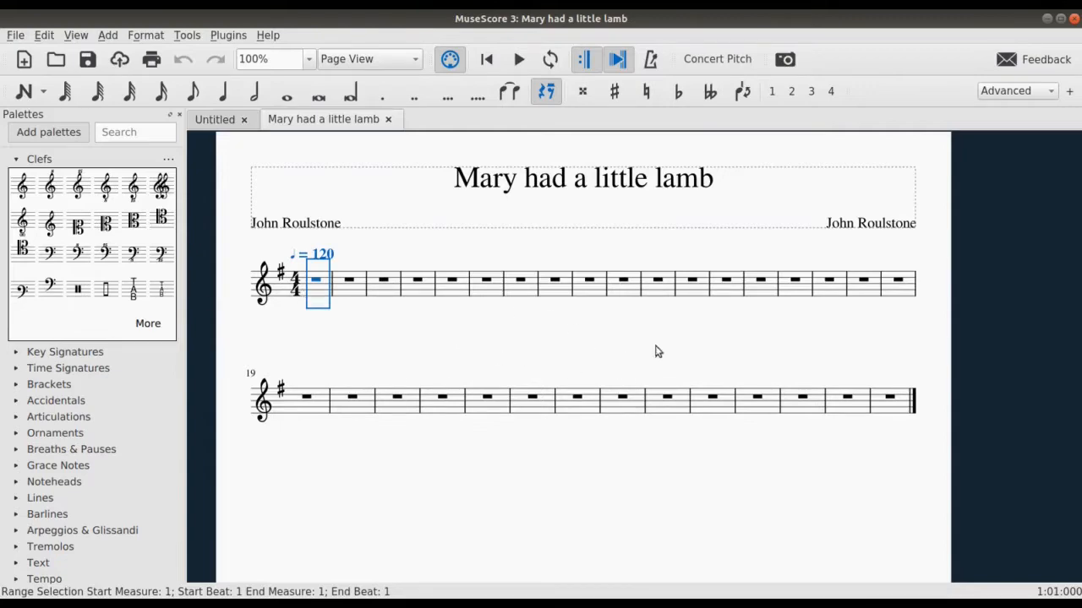
{"action": "left_click", "coordinate": [883, 407], "text": "shift"}
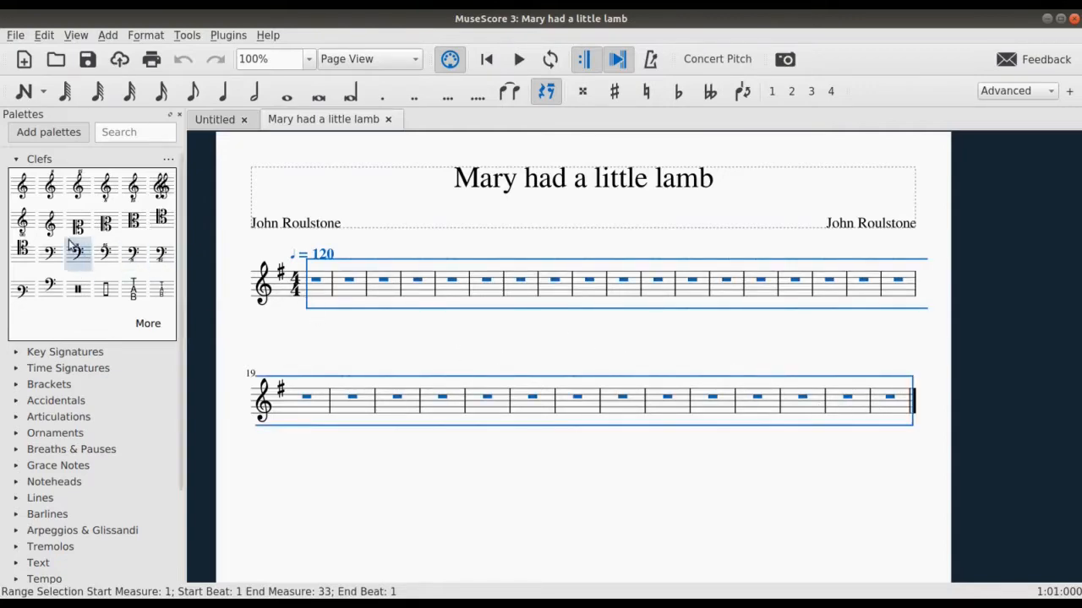
{"action": "left_click", "coordinate": [30, 353]}
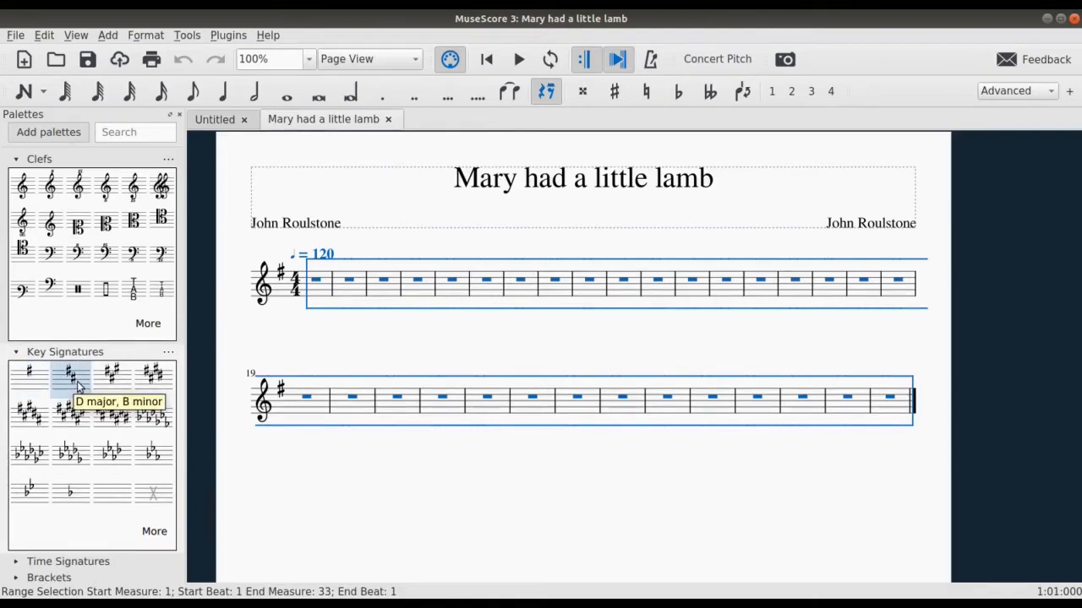
{"action": "left_click", "coordinate": [112, 413]}
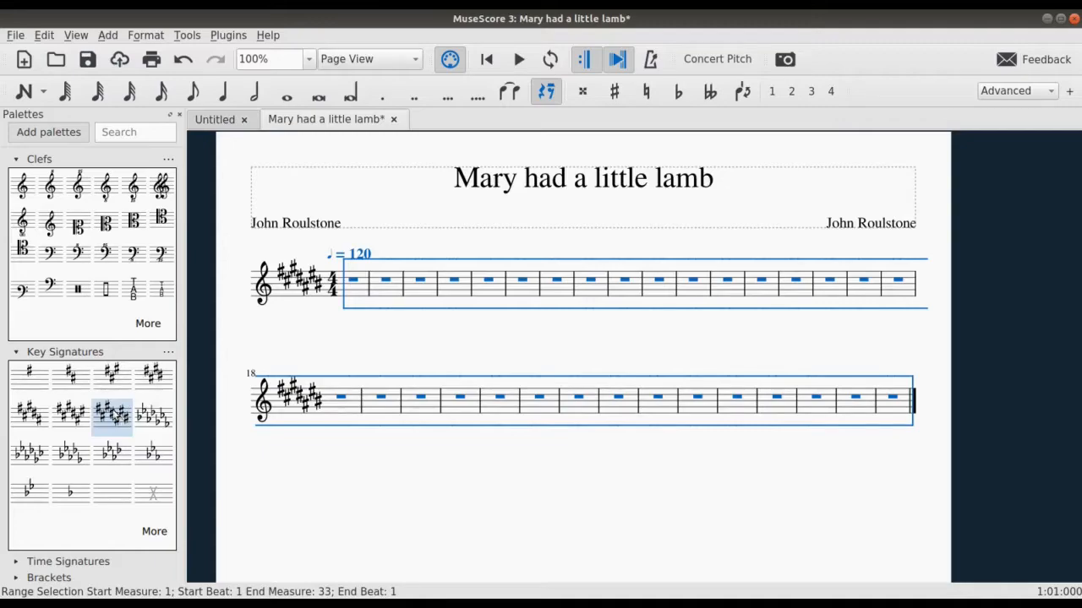
{"action": "left_click", "coordinate": [32, 378]}
Try a 3/2 time signature on the selected measures and undo that change.
{"action": "scroll", "coordinate": [64, 397], "scroll_direction": "down", "scroll_amount": 2}
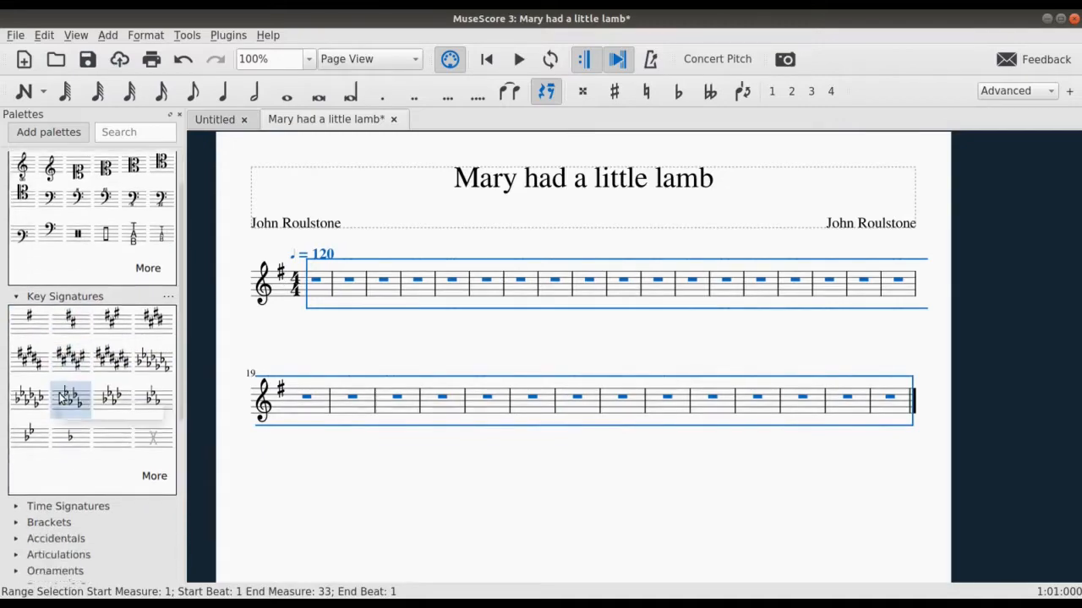
{"action": "scroll", "coordinate": [64, 398], "scroll_direction": "down", "scroll_amount": 5}
{"action": "left_click", "coordinate": [19, 288]}
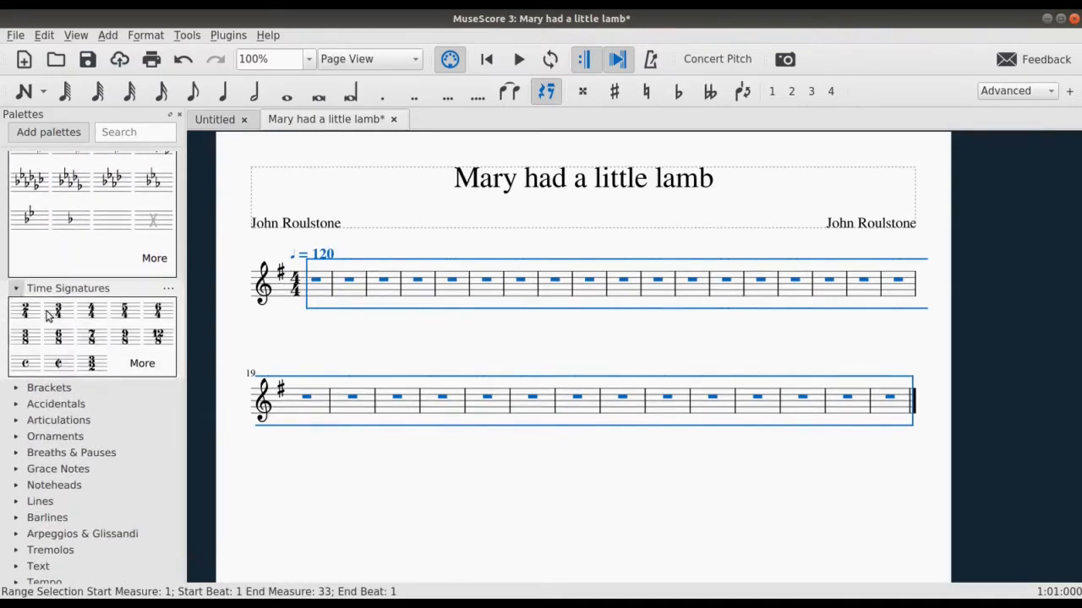
{"action": "left_click", "coordinate": [92, 366]}
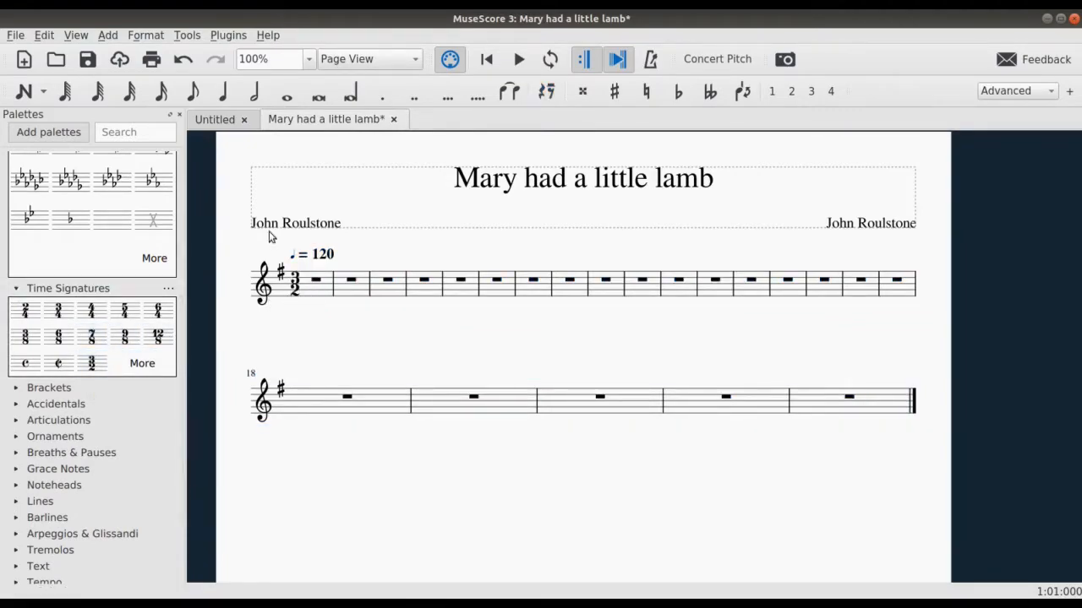
{"action": "left_click", "coordinate": [180, 63]}
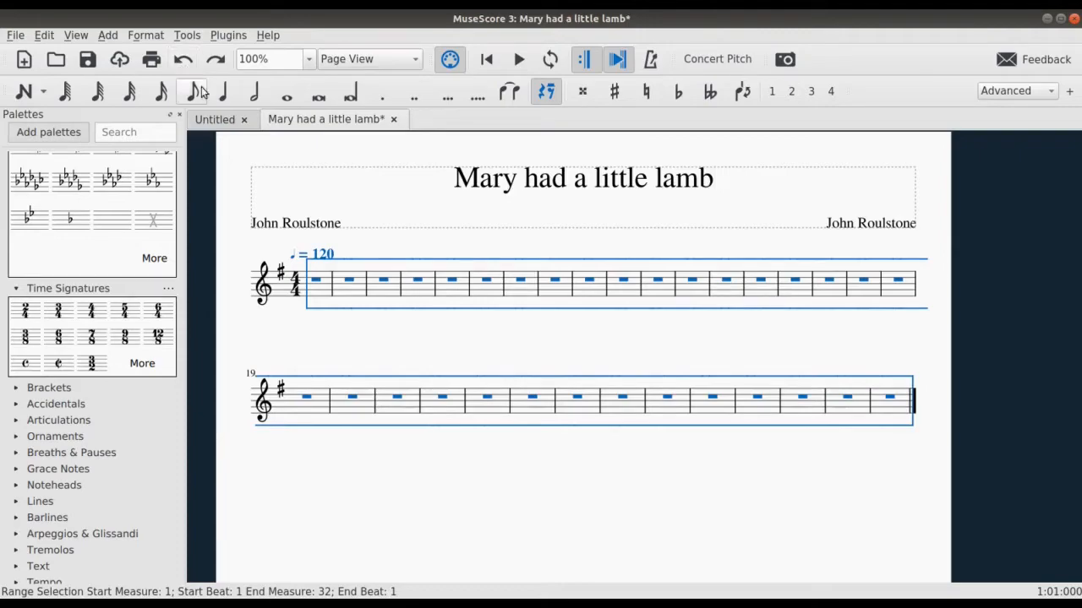
Collapse the Time Signatures, Key Signatures and Clefs palettes and clear the measure selection.
{"action": "left_click", "coordinate": [16, 289]}
{"action": "scroll", "coordinate": [24, 299], "scroll_direction": "up", "scroll_amount": 5}
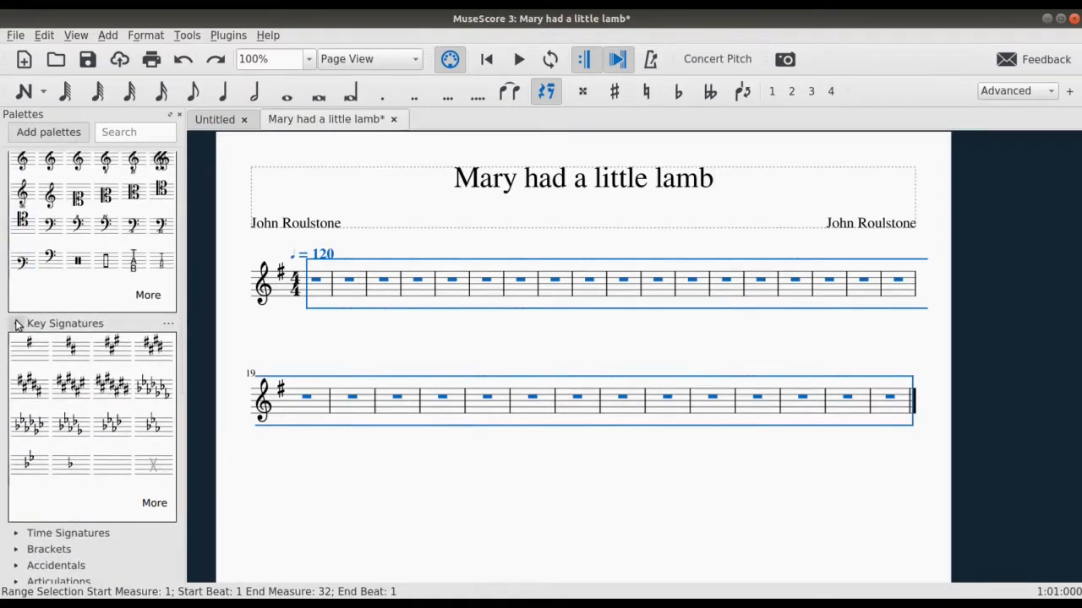
{"action": "left_click", "coordinate": [15, 323]}
{"action": "scroll", "coordinate": [21, 245], "scroll_direction": "up", "scroll_amount": 1}
{"action": "left_click", "coordinate": [14, 161]}
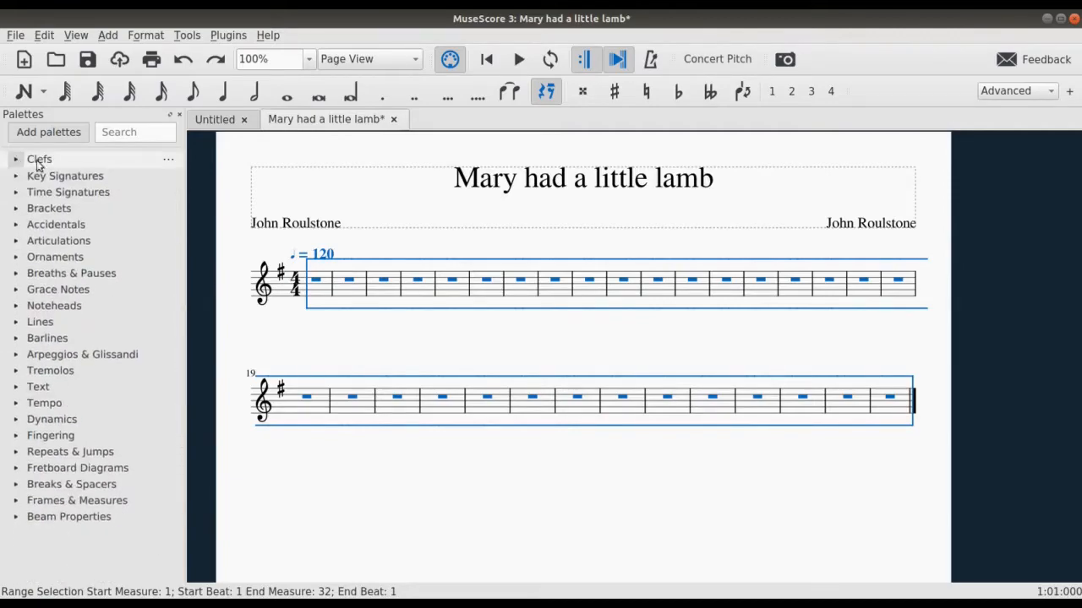
{"action": "key", "text": "Escape"}
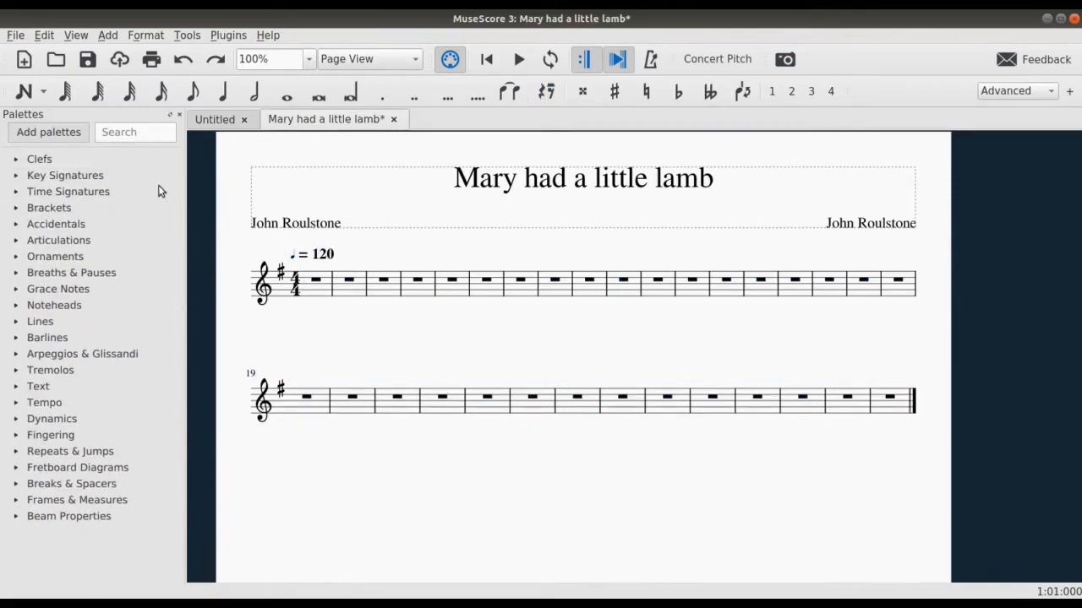
Enter seven eighth notes in measure 1: B4, A4, G4, A4, B4, B4 and B4.
{"action": "left_click", "coordinate": [24, 92]}
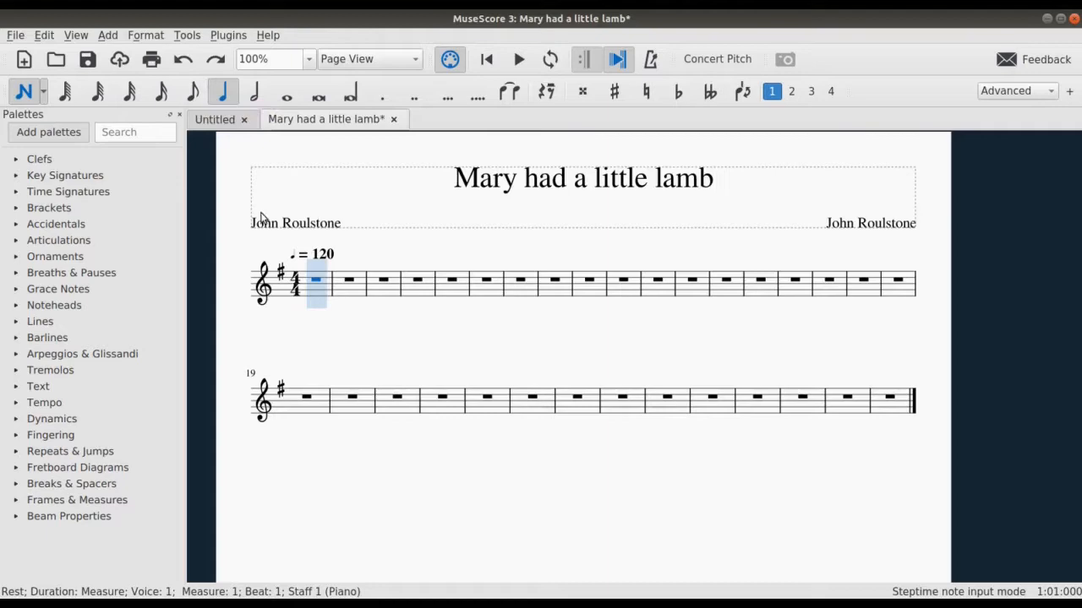
{"action": "left_click", "coordinate": [193, 93]}
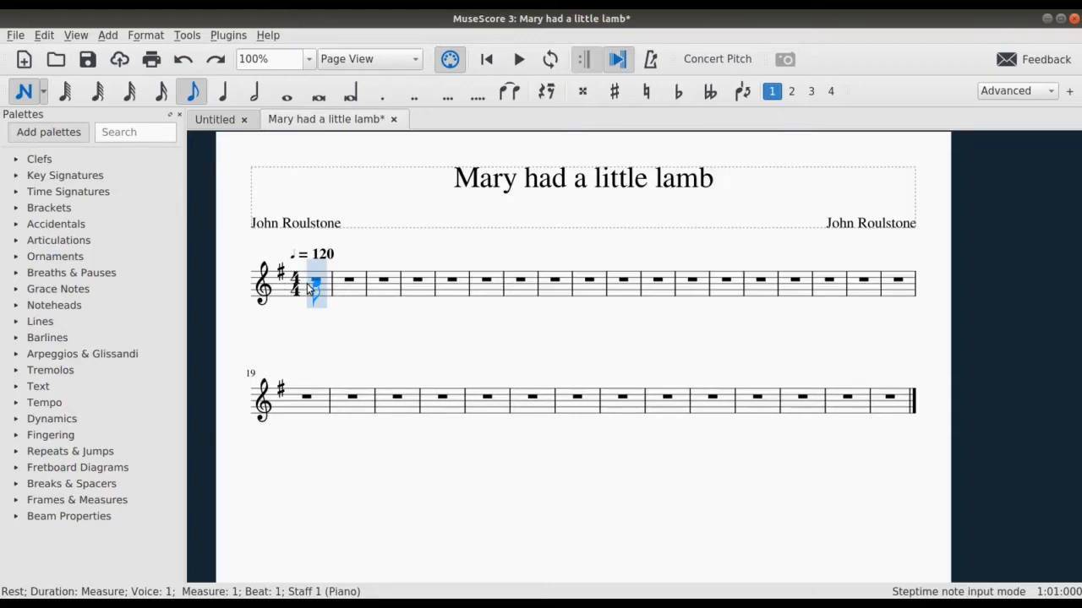
{"action": "left_click", "coordinate": [310, 283]}
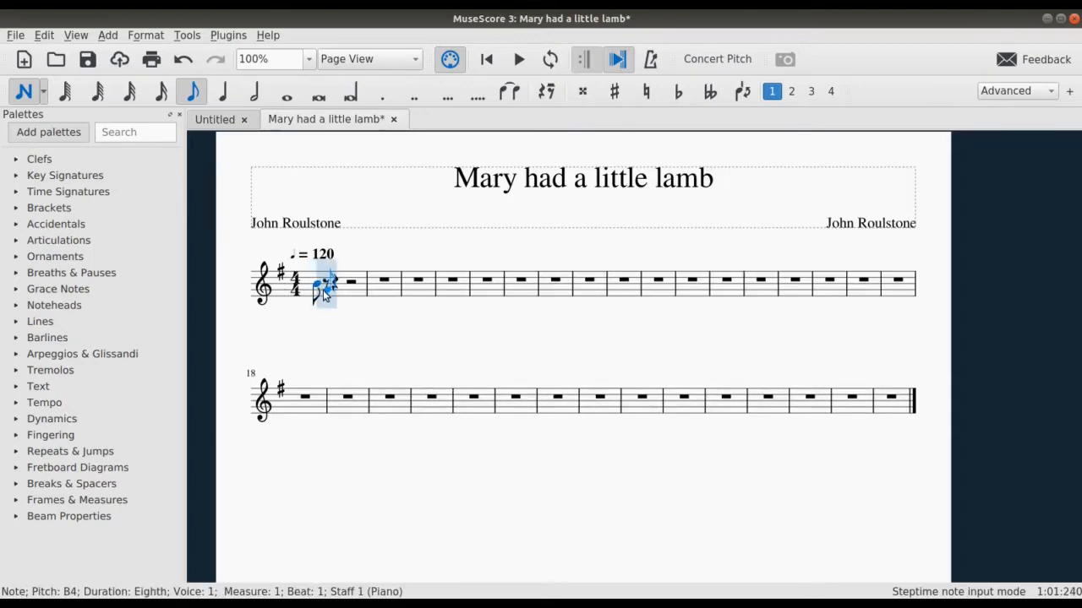
{"action": "left_click", "coordinate": [323, 287]}
{"action": "left_click", "coordinate": [342, 290]}
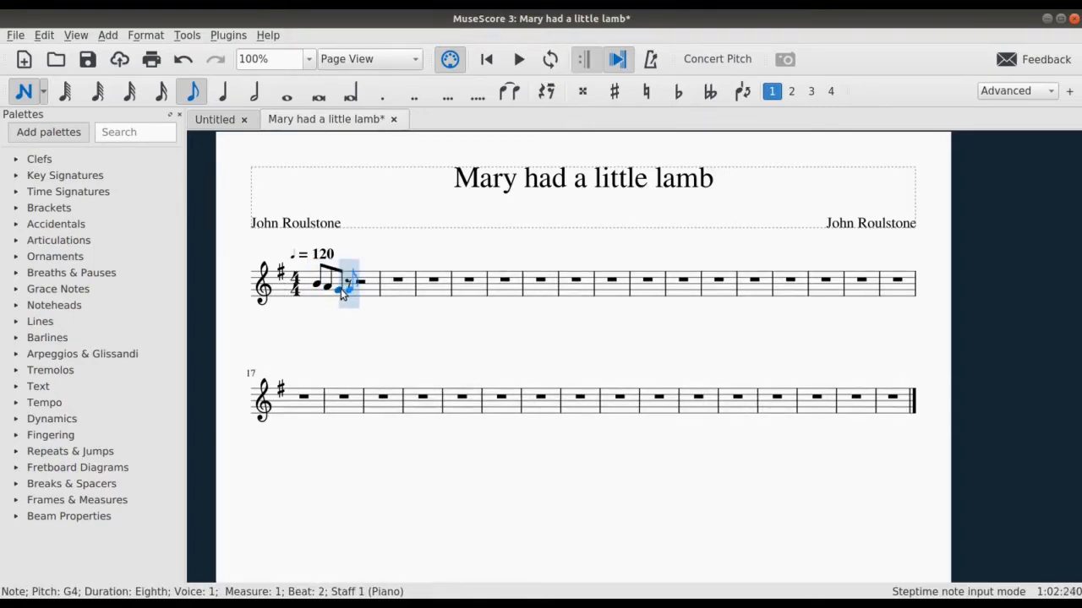
{"action": "left_click", "coordinate": [342, 287]}
{"action": "left_click", "coordinate": [365, 283]}
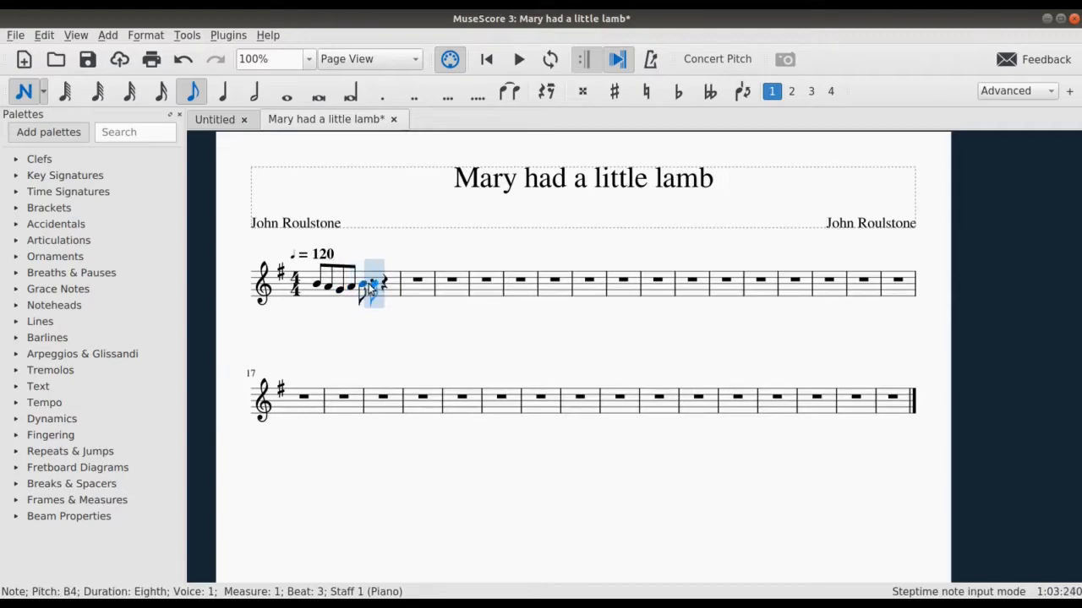
{"action": "left_click", "coordinate": [377, 284]}
{"action": "left_click", "coordinate": [384, 283]}
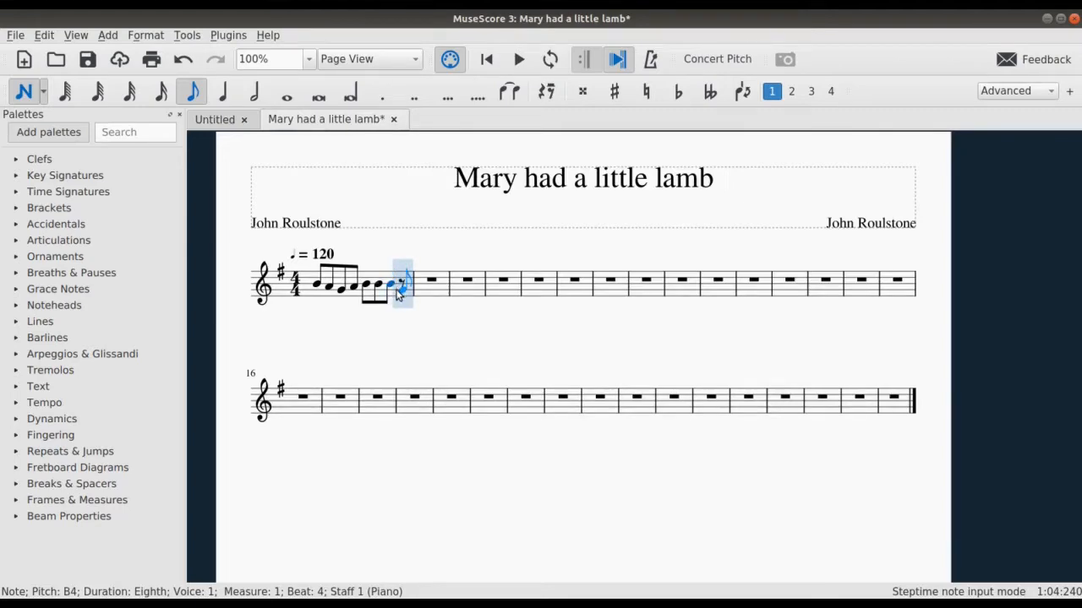
Replace the eighth note on beat 4 of measure 1 with a quarter note B4.
{"action": "left_click", "coordinate": [385, 285]}
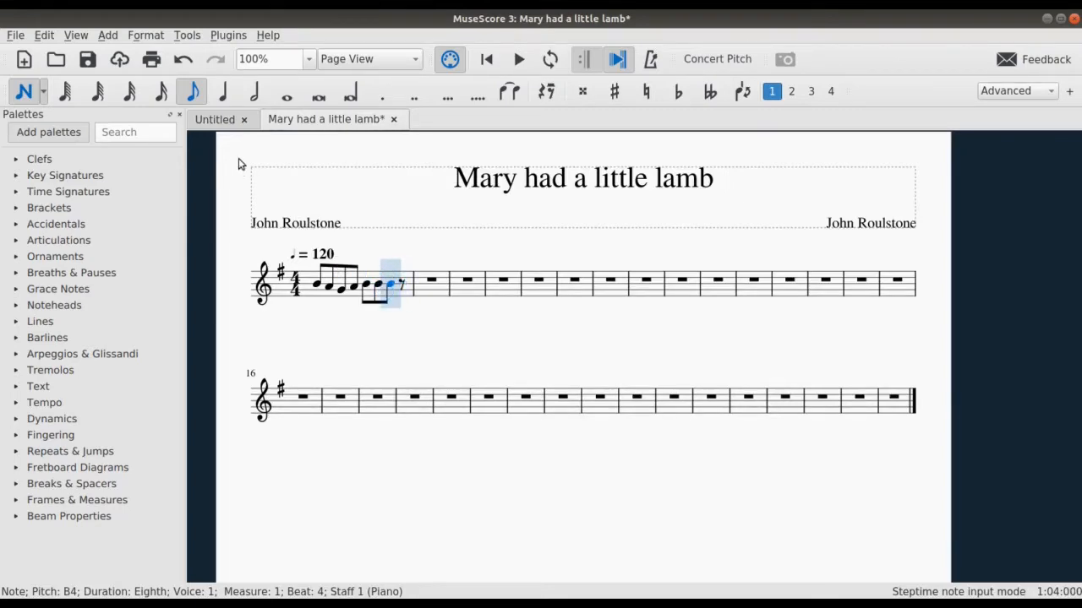
{"action": "left_click", "coordinate": [225, 98]}
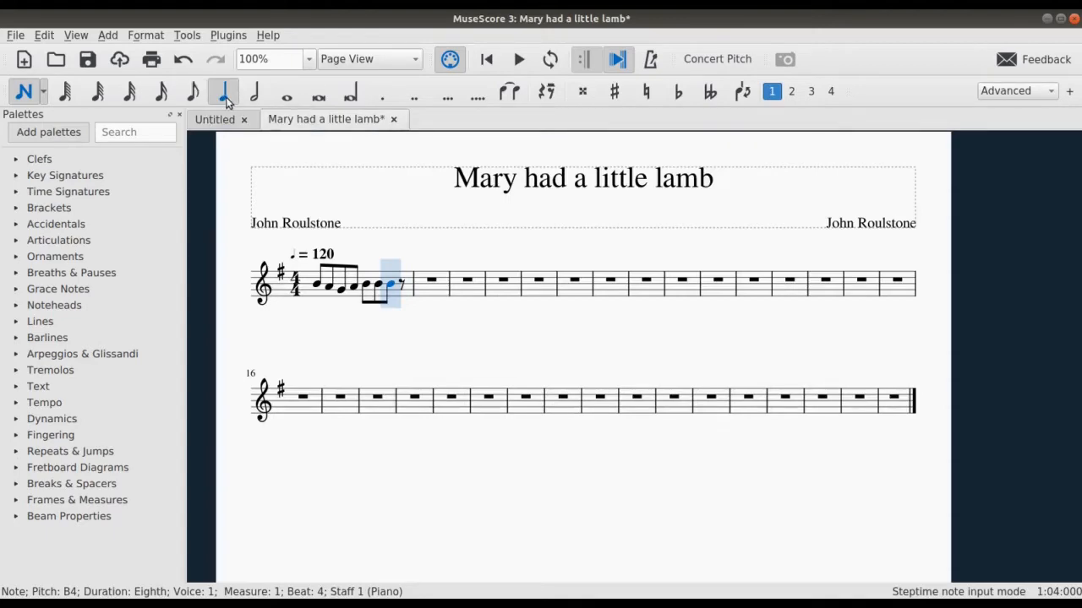
{"action": "left_click", "coordinate": [390, 286]}
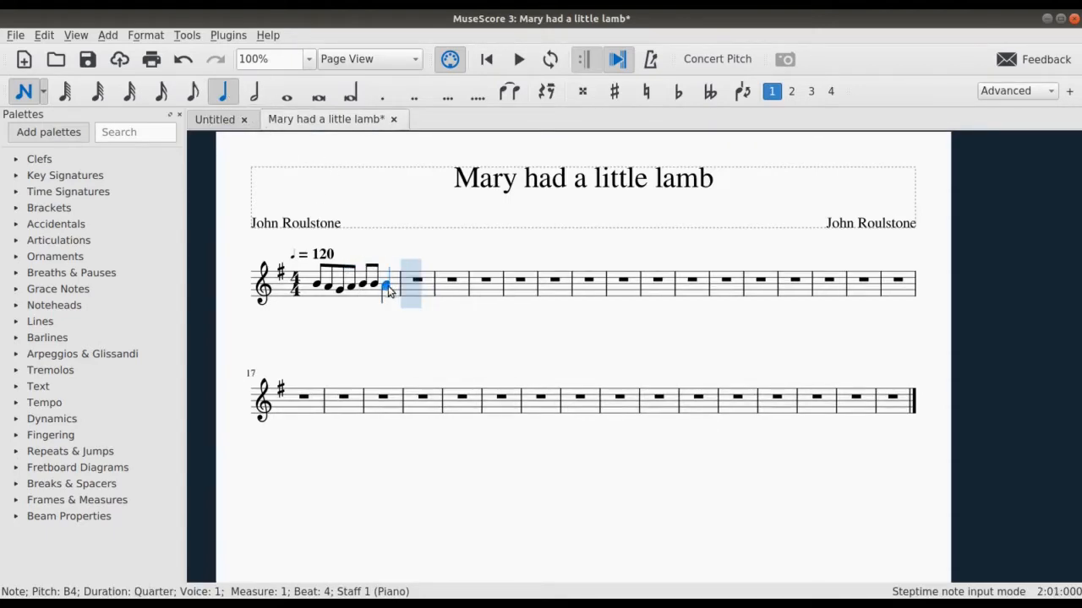
Fill the first half of measure 2 with two eighth notes A4 and a quarter note A4.
{"action": "key", "text": "4"}
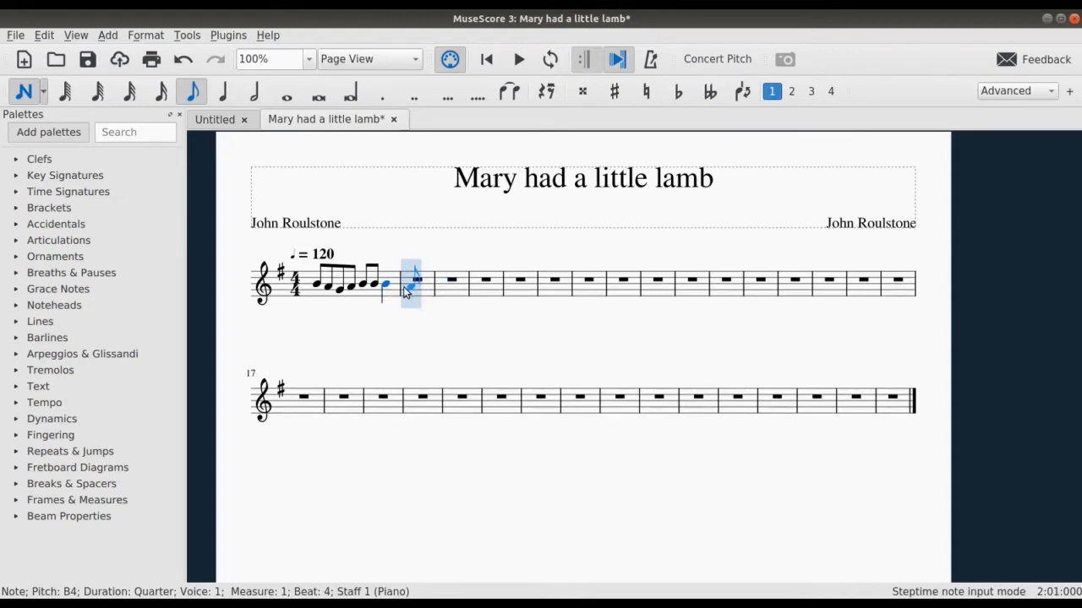
{"action": "left_click", "coordinate": [405, 289]}
{"action": "left_click", "coordinate": [420, 289]}
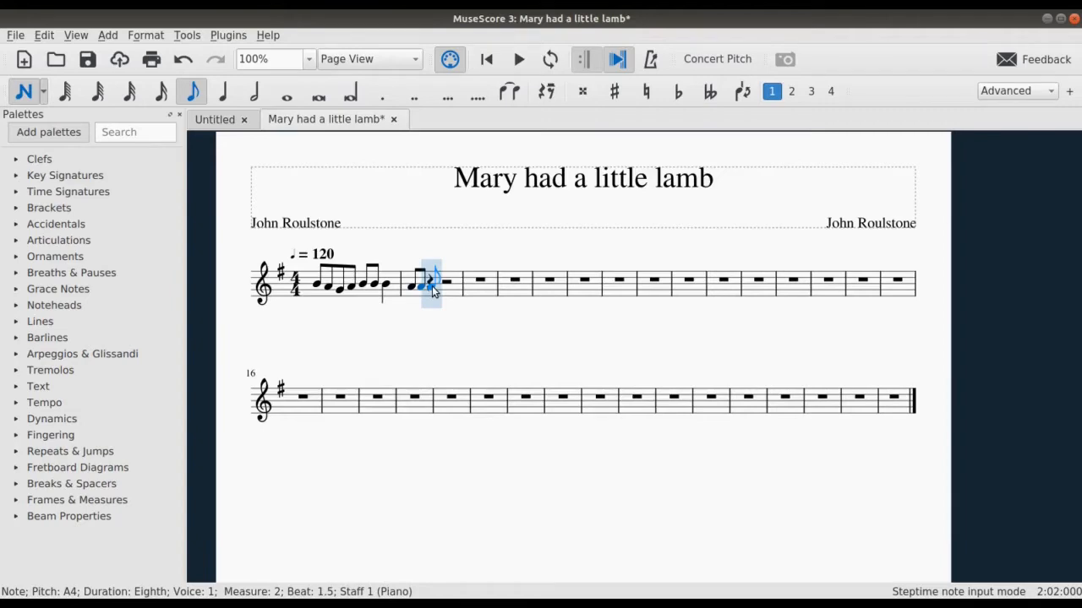
{"action": "key", "text": "5"}
{"action": "left_click", "coordinate": [441, 289]}
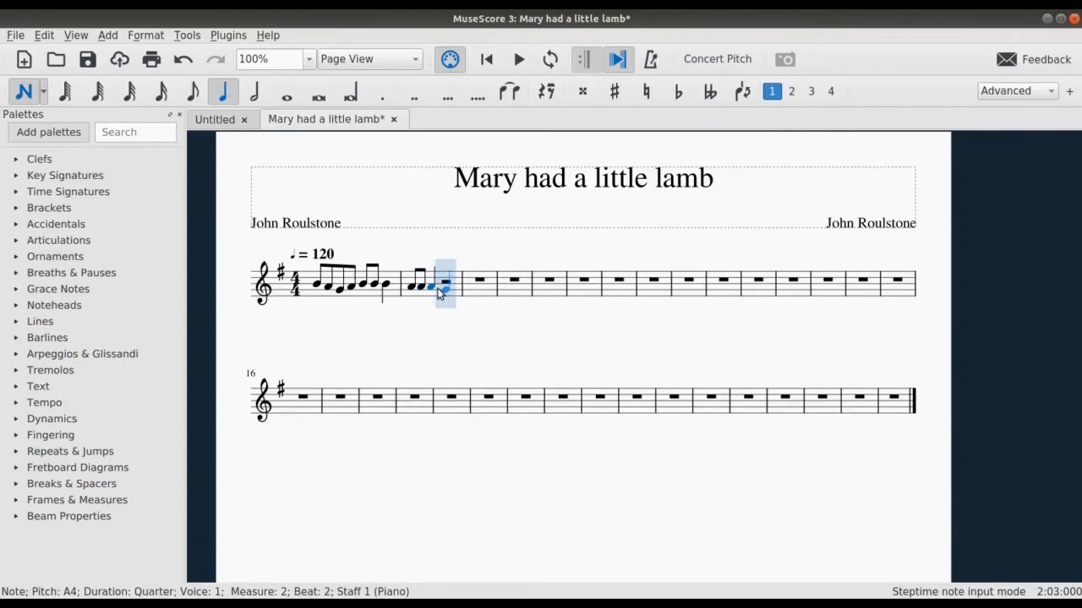
Fill the second half of measure 2 with eighth notes B4 and D5 and a quarter note D5.
{"action": "key", "text": "4"}
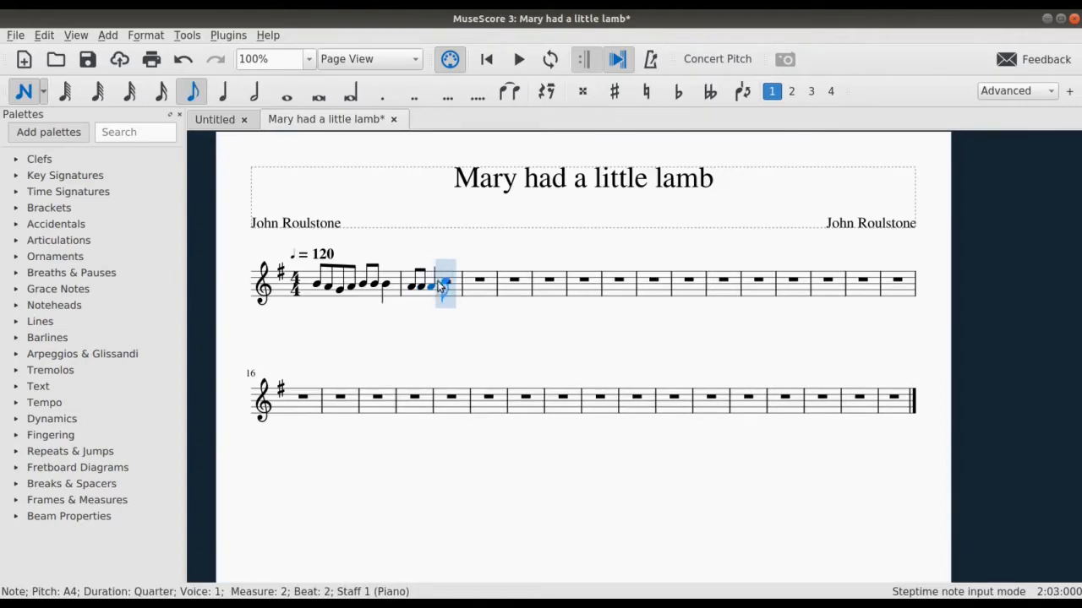
{"action": "left_click", "coordinate": [439, 285]}
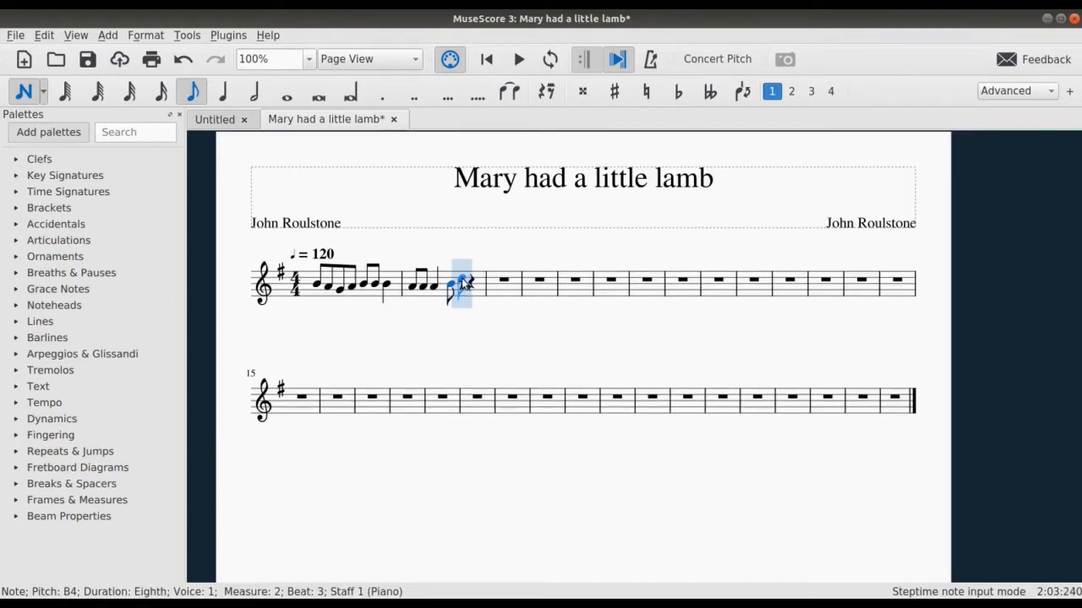
{"action": "left_click", "coordinate": [466, 279]}
{"action": "key", "text": "5"}
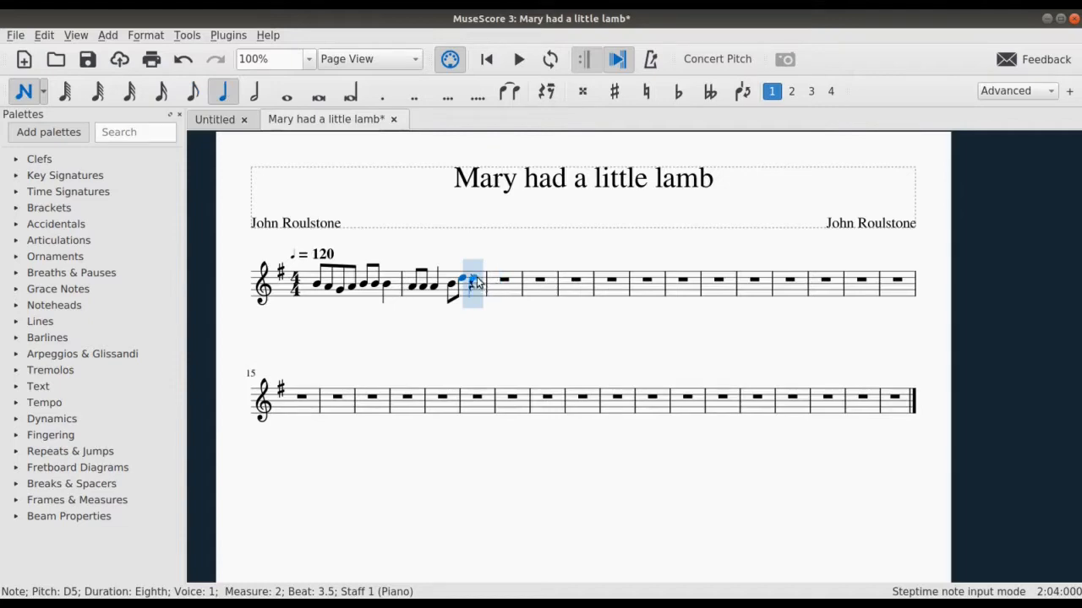
{"action": "left_click", "coordinate": [476, 280]}
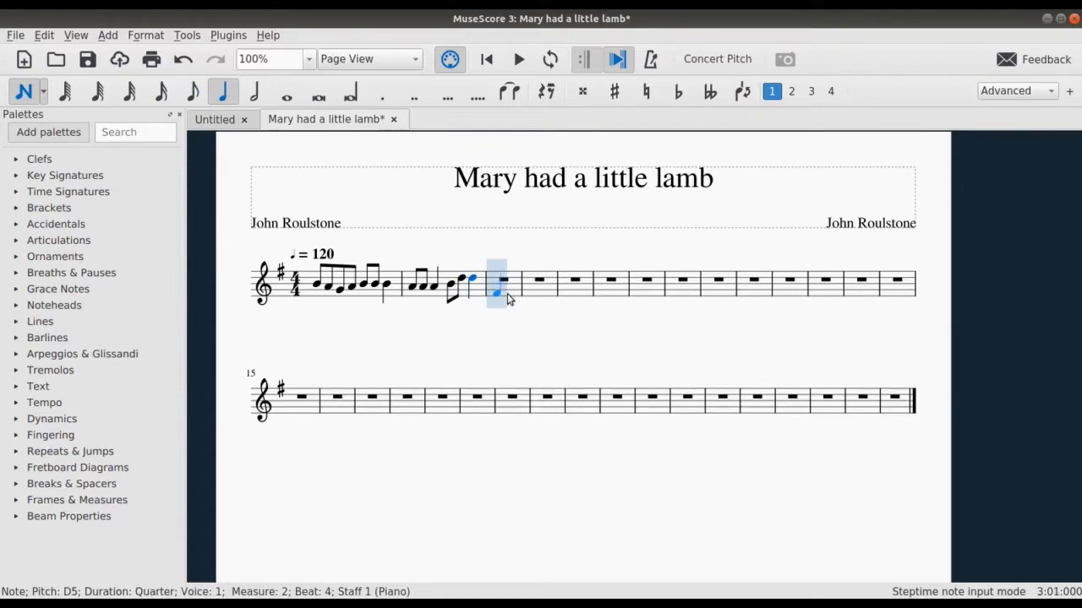
Fill the first half of measure 3 with eighth notes B4, A4, G4 and A4.
{"action": "key", "text": "4"}
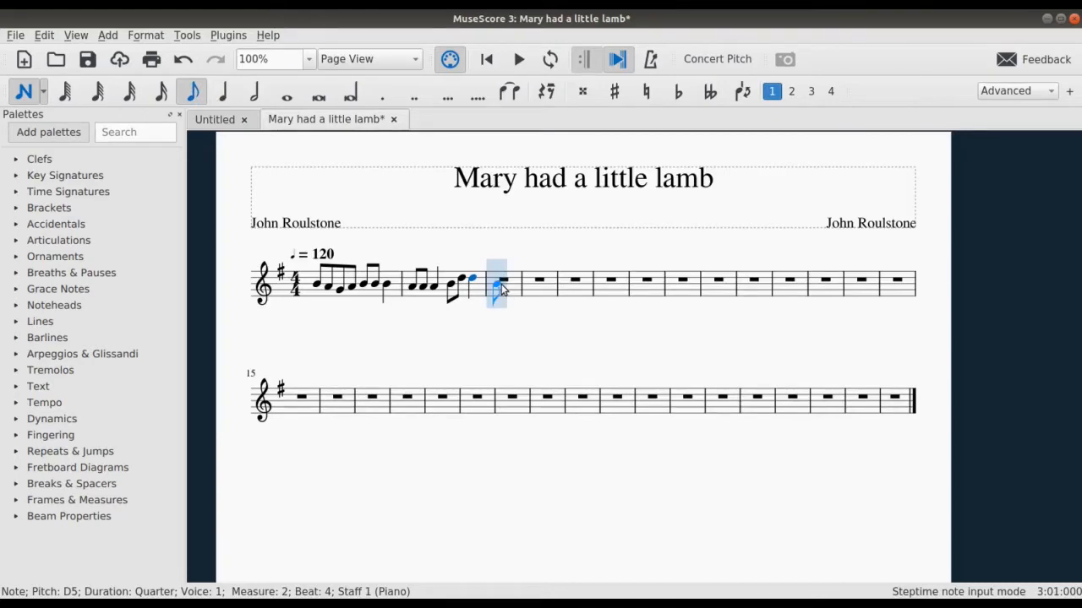
{"action": "left_click", "coordinate": [500, 285]}
{"action": "left_click", "coordinate": [509, 288]}
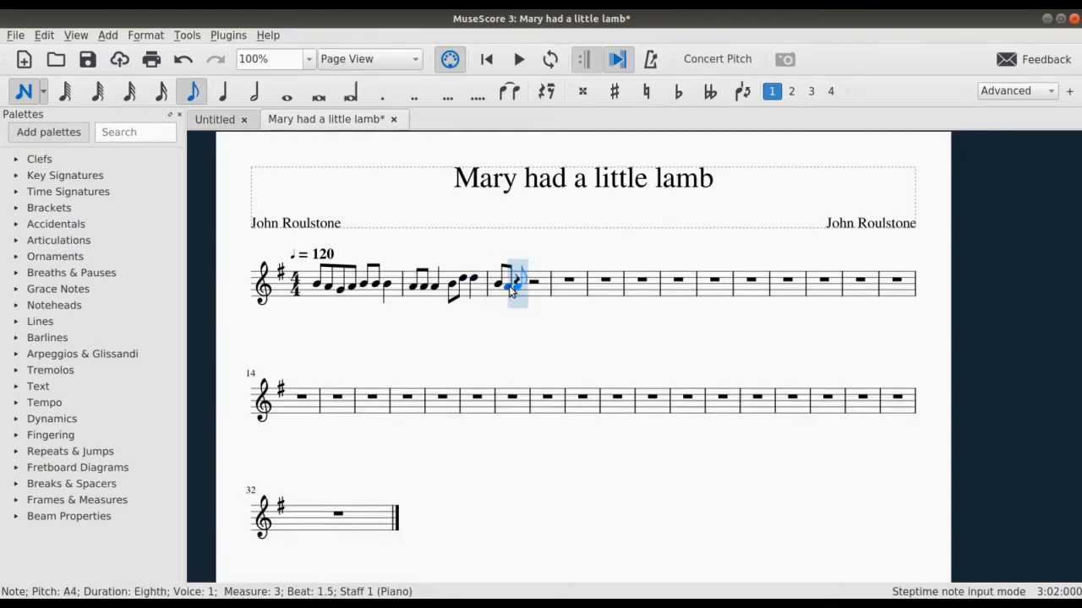
{"action": "left_click", "coordinate": [523, 290]}
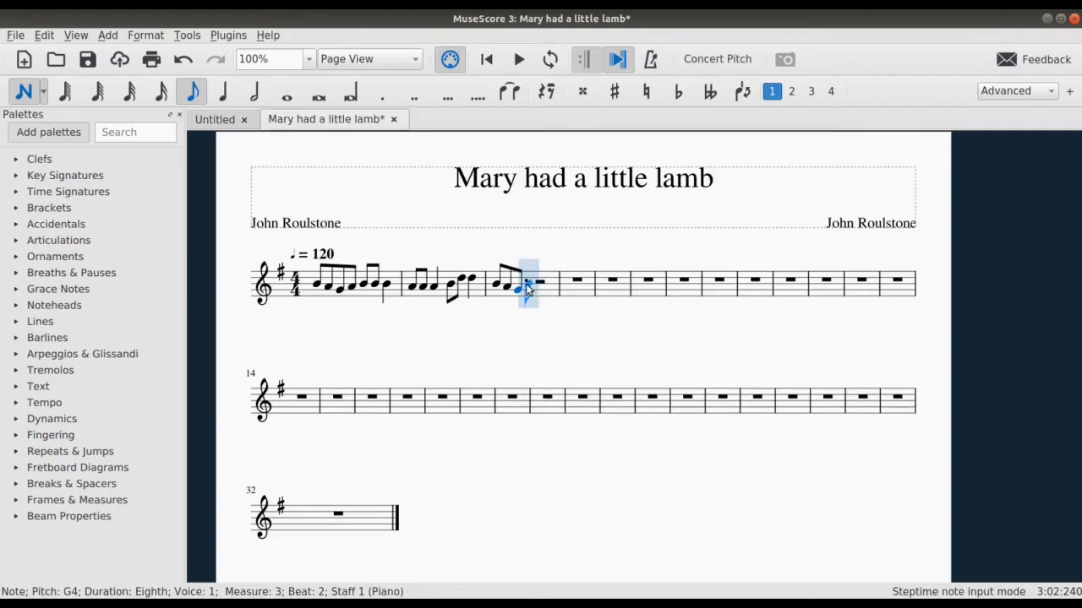
{"action": "left_click", "coordinate": [531, 287]}
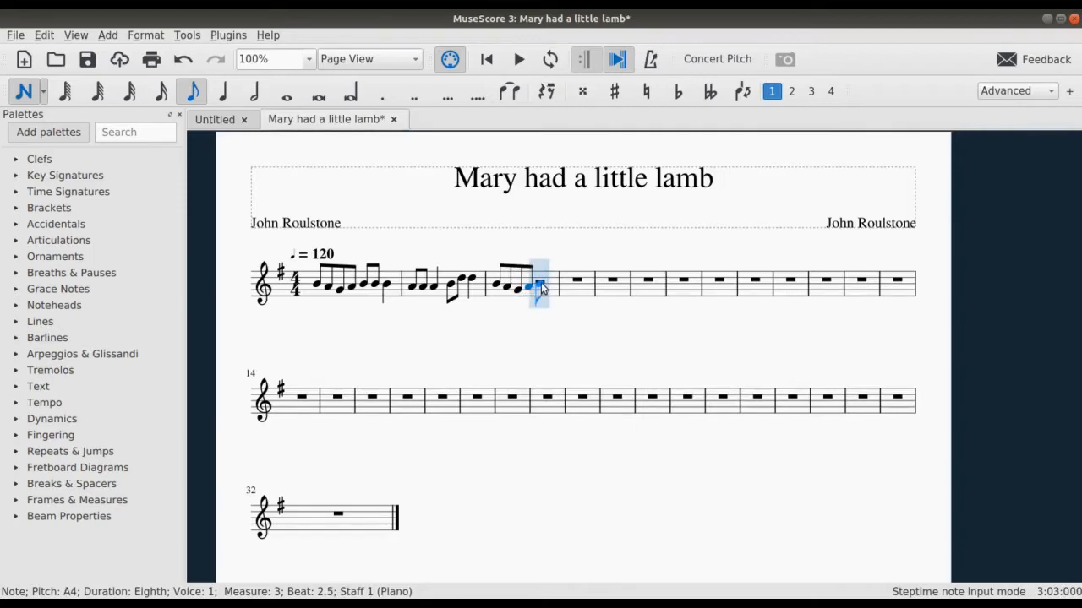
Fill the second half of measure 3 with eighth notes B4, B4, B4 and G4.
{"action": "left_click", "coordinate": [543, 282]}
{"action": "left_click", "coordinate": [556, 284]}
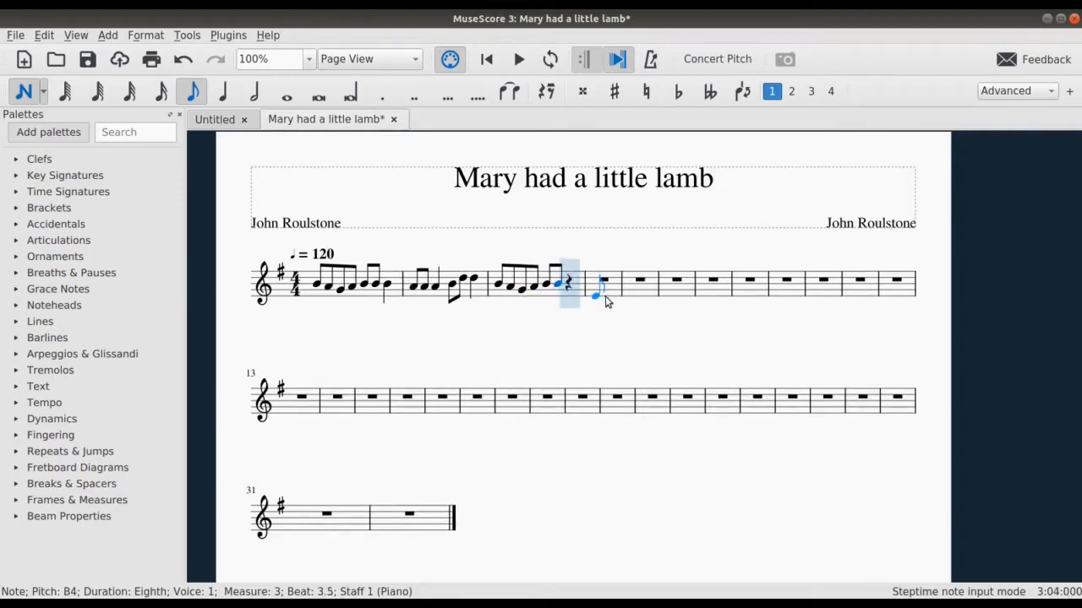
{"action": "key", "text": "5"}
{"action": "key", "text": "4"}
{"action": "left_click", "coordinate": [570, 281]}
{"action": "left_click", "coordinate": [580, 290]}
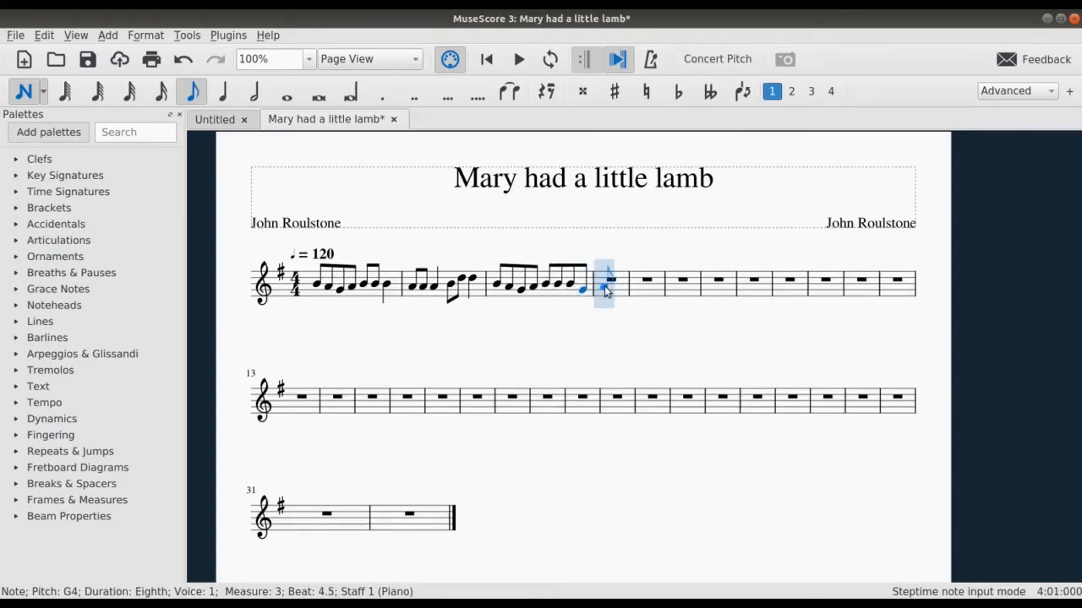
Fill measure 4 with eighth notes A4, A4, B4 and A4 and a half note G4.
{"action": "left_click", "coordinate": [605, 285]}
{"action": "left_click", "coordinate": [618, 285]}
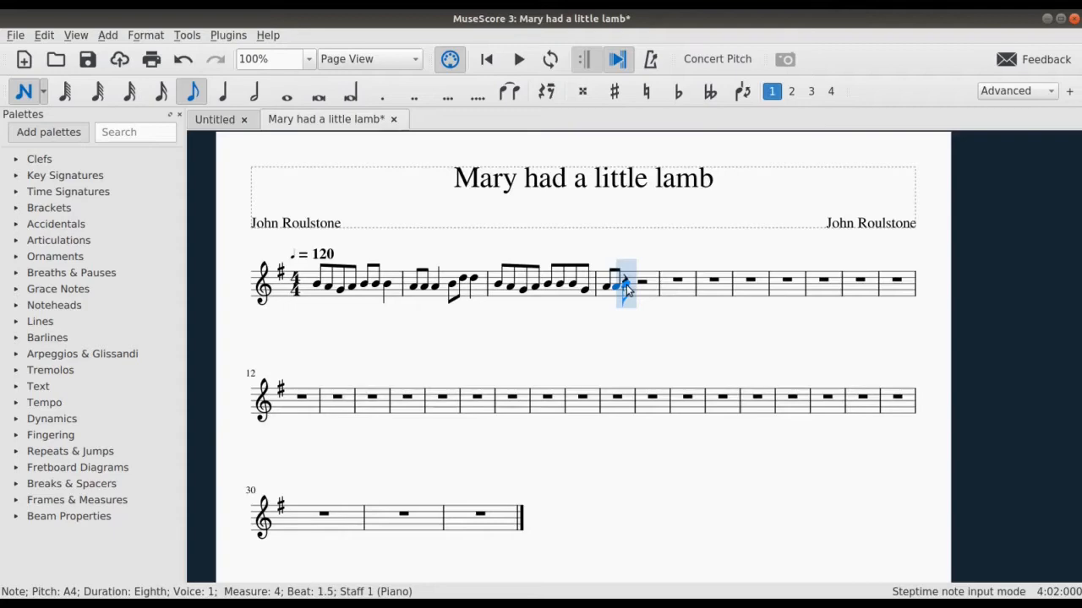
{"action": "left_click", "coordinate": [632, 282]}
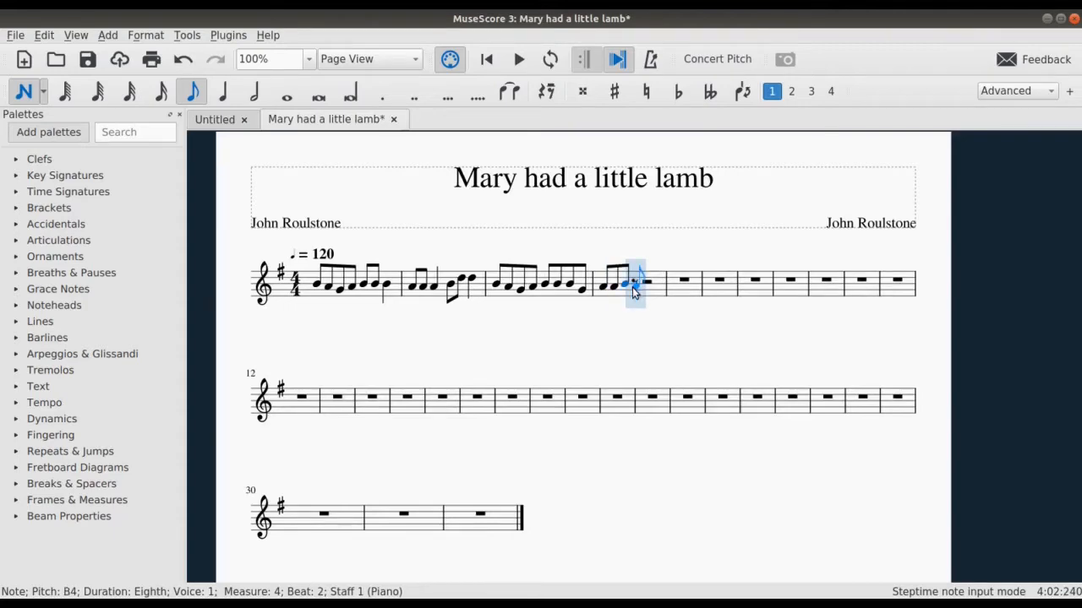
{"action": "left_click", "coordinate": [645, 291]}
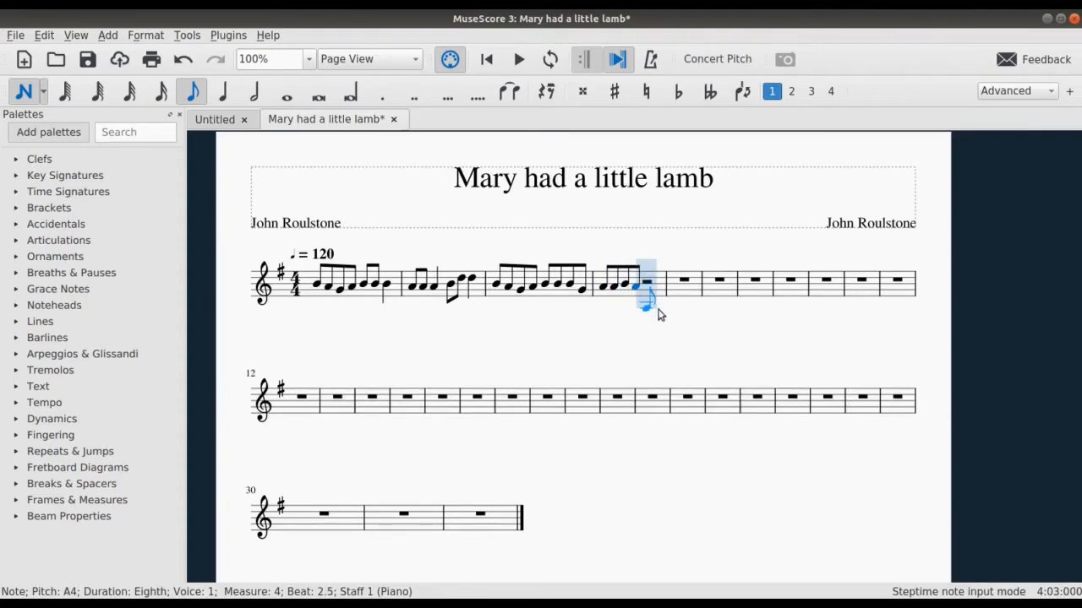
{"action": "key", "text": "6"}
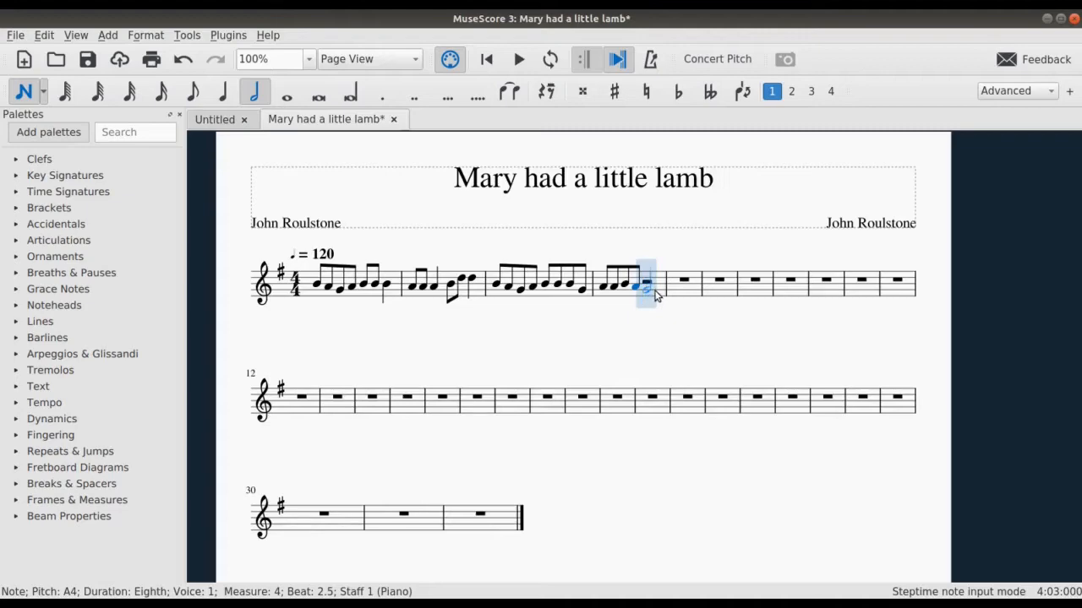
{"action": "left_click", "coordinate": [650, 290]}
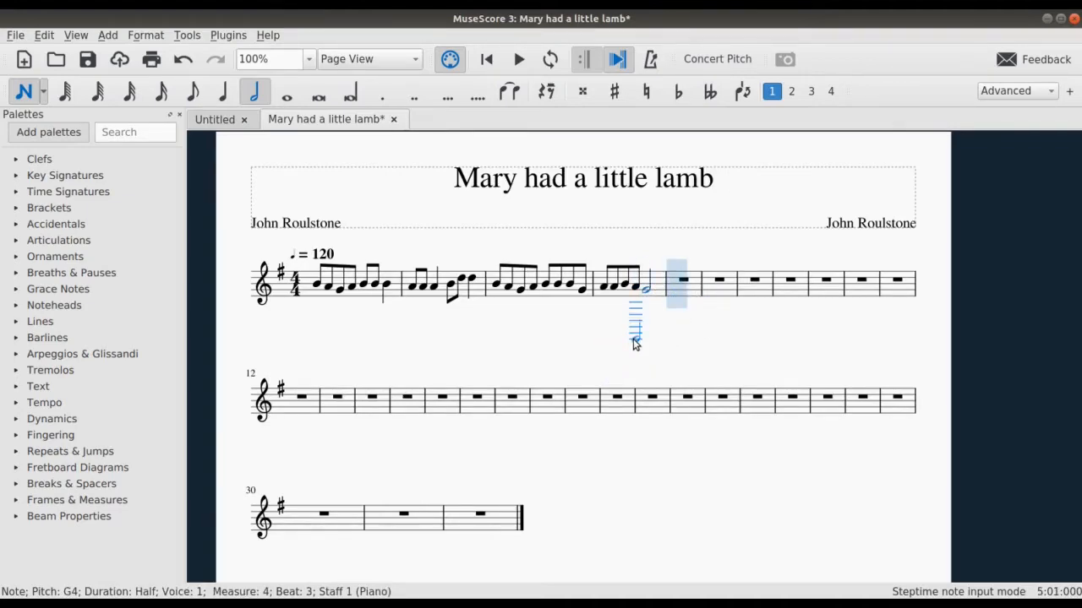
Leave note input and remove all empty measures from measure 5 to the end of the score.
{"action": "key", "text": "Escape"}
{"action": "left_click", "coordinate": [686, 294]}
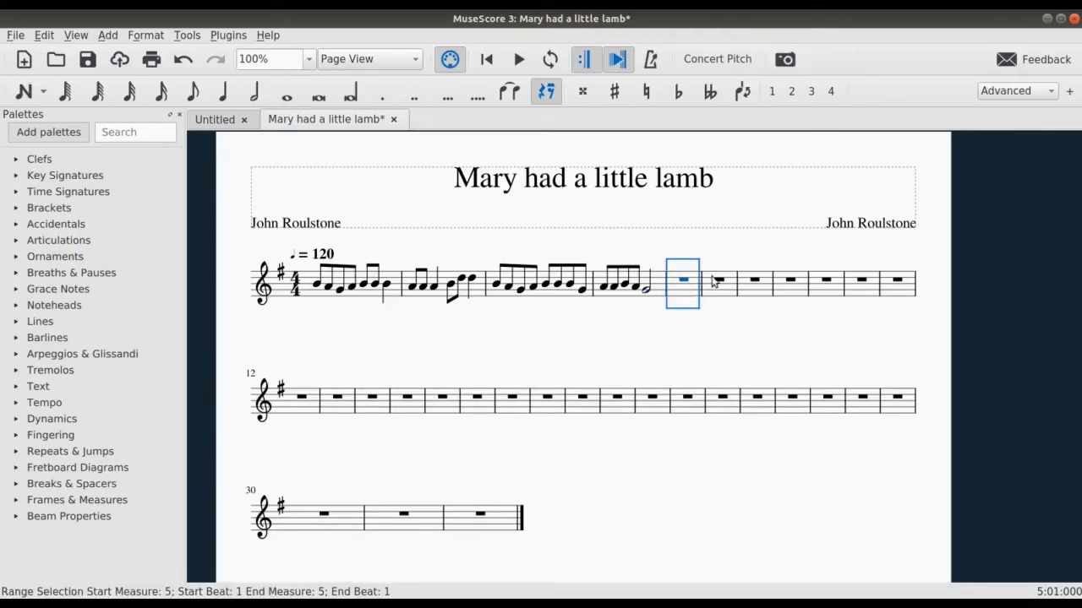
{"action": "left_click", "coordinate": [501, 520], "text": "shift"}
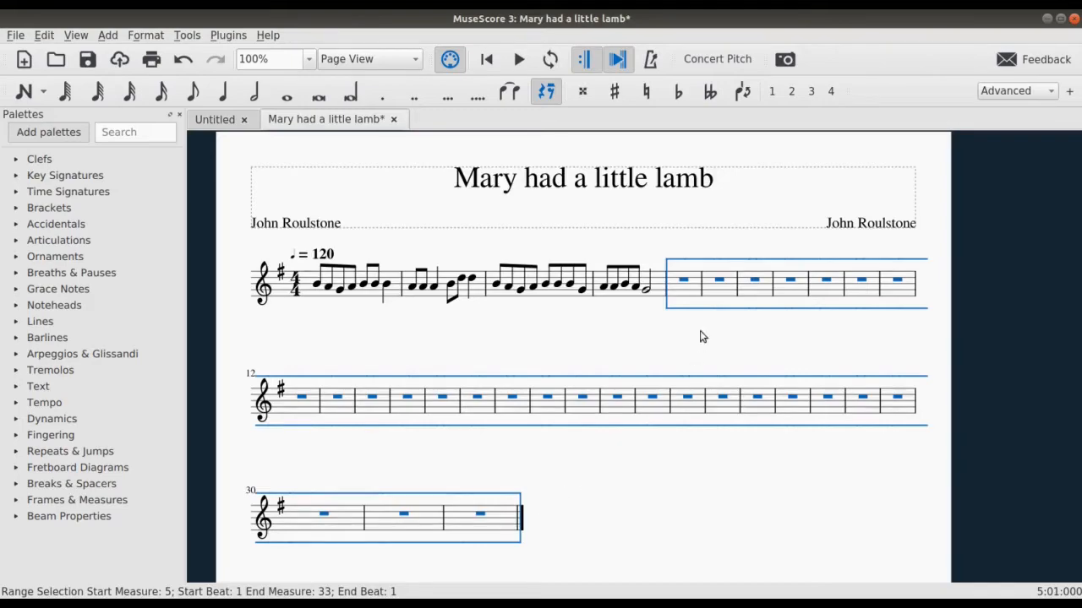
{"action": "left_click", "coordinate": [186, 36]}
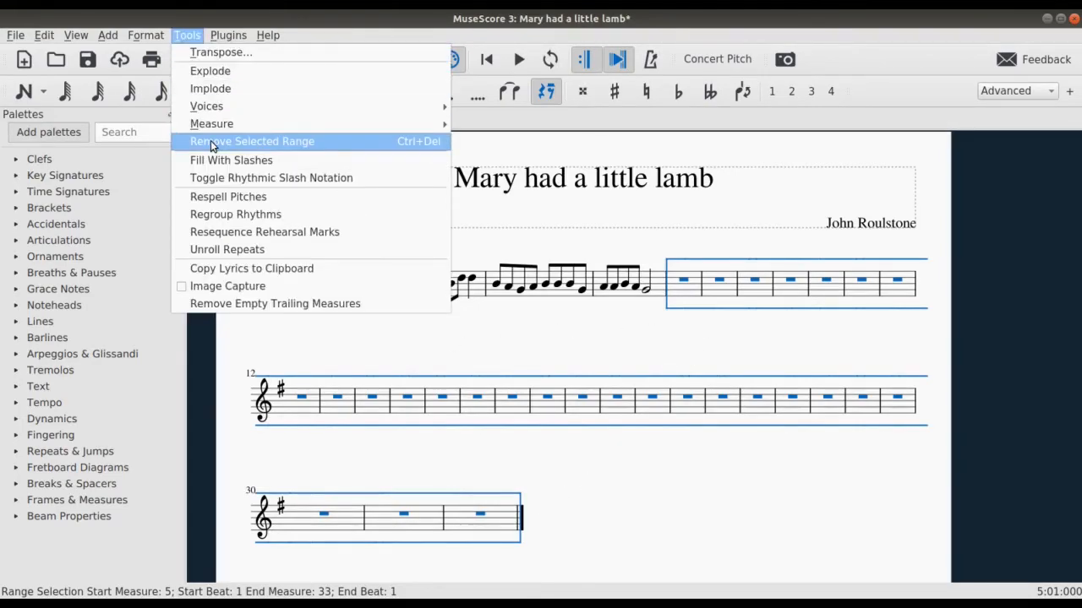
{"action": "left_click", "coordinate": [418, 142]}
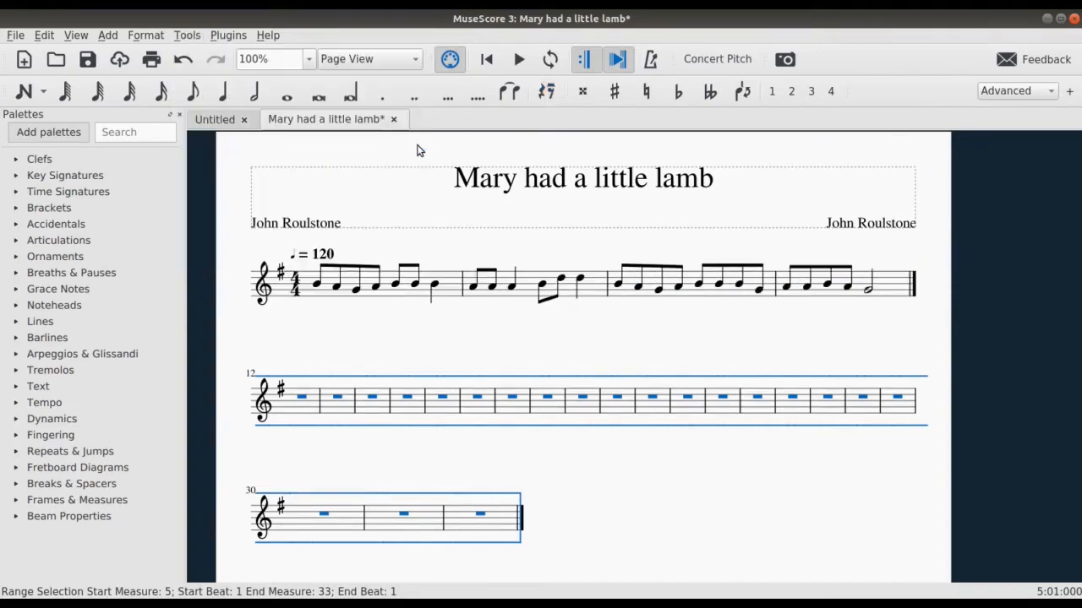
Select the first note of measure 1 and show the Piano Keyboard.
{"action": "left_click", "coordinate": [320, 287]}
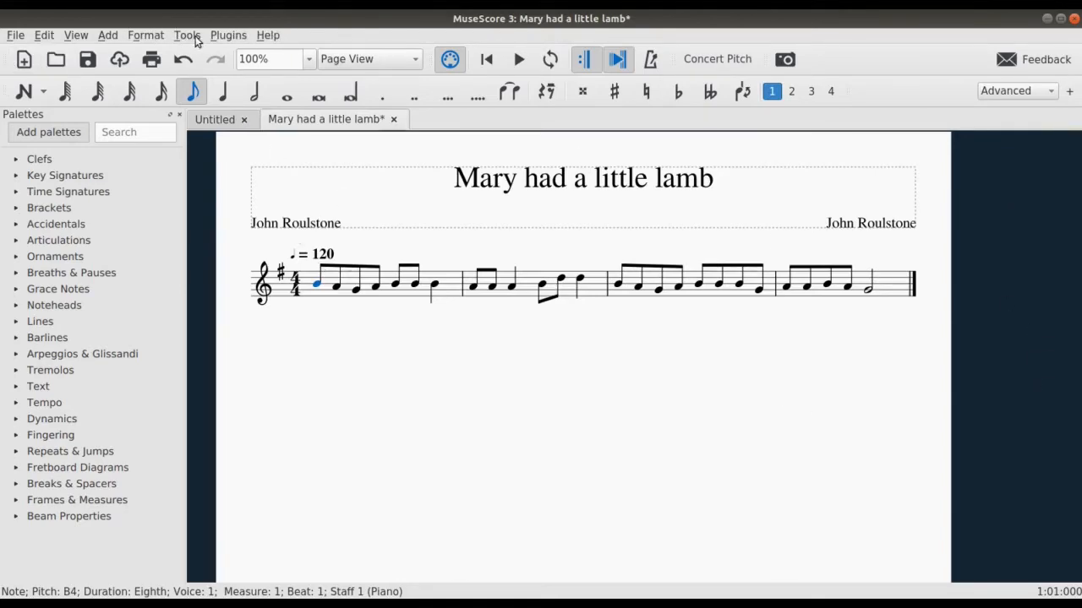
{"action": "left_click", "coordinate": [78, 38]}
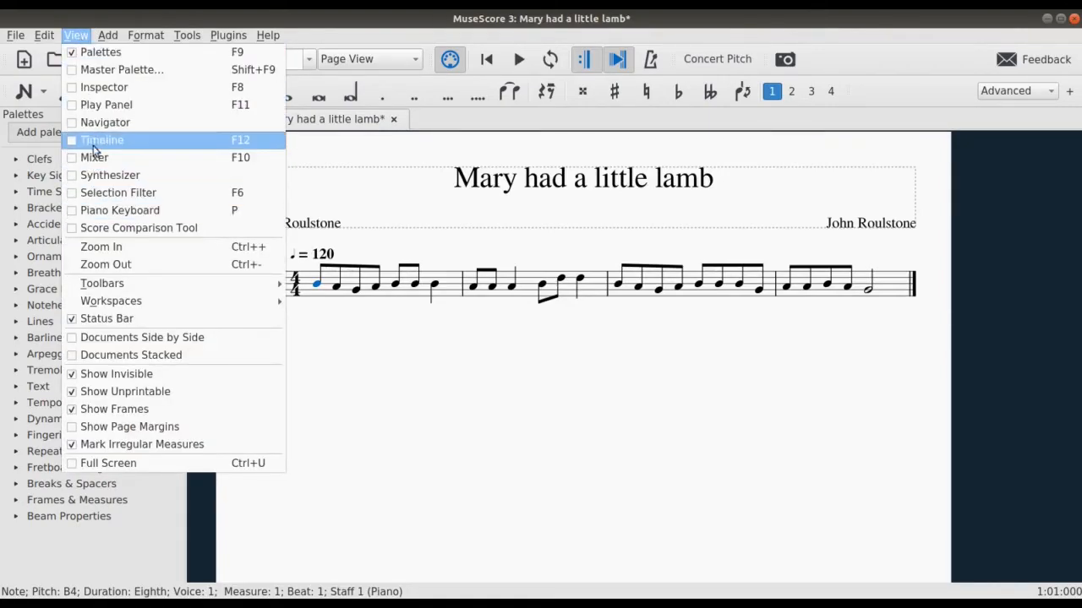
{"action": "left_click", "coordinate": [93, 210]}
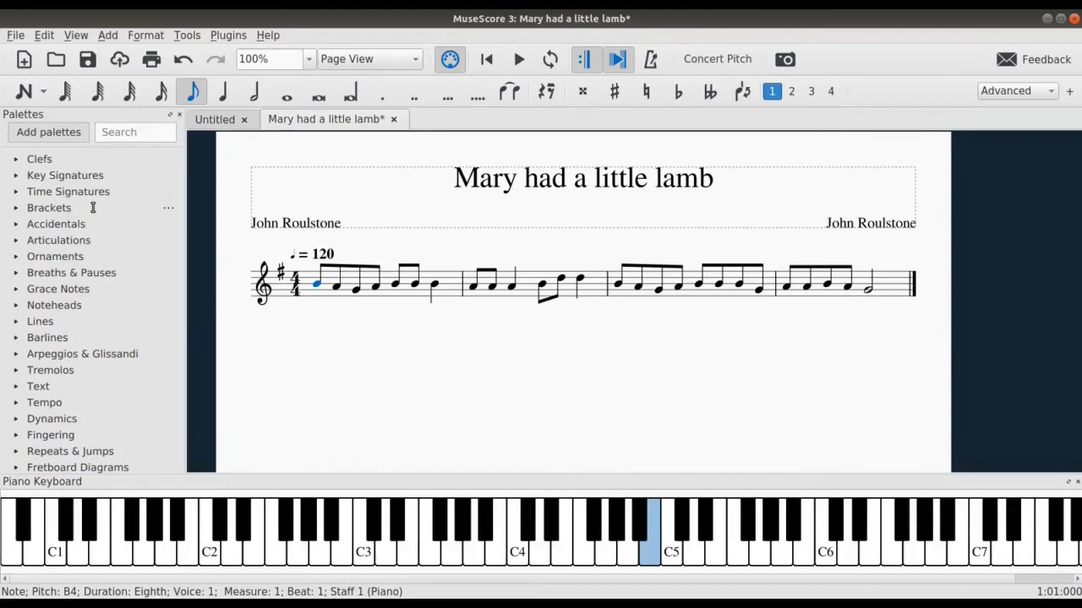
Show the Play Panel and slow the playback tempo to 83% (100 BPM).
{"action": "left_click", "coordinate": [85, 38]}
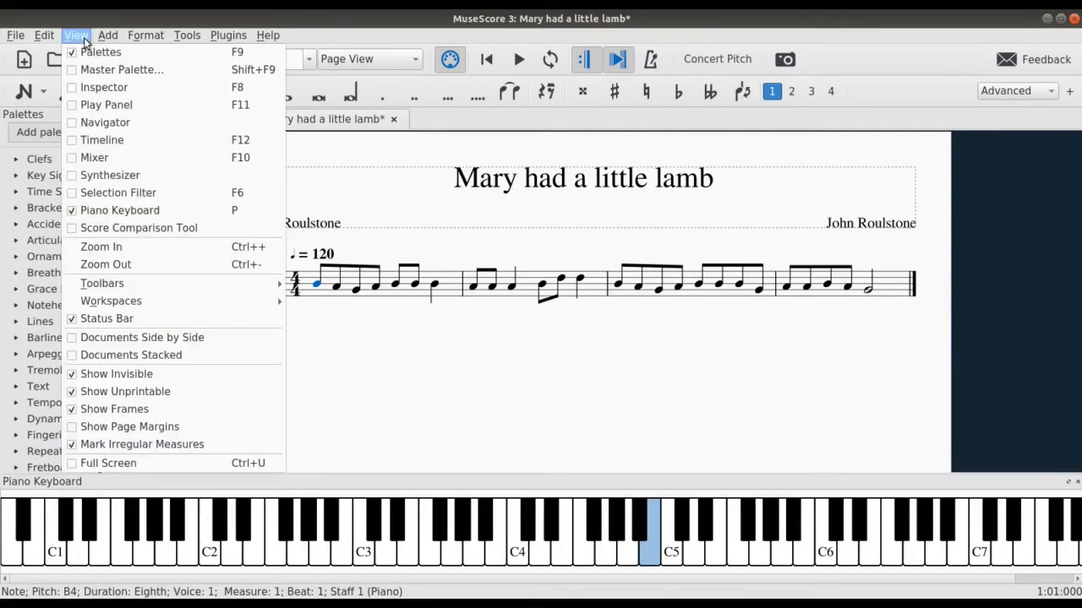
{"action": "left_click", "coordinate": [85, 105]}
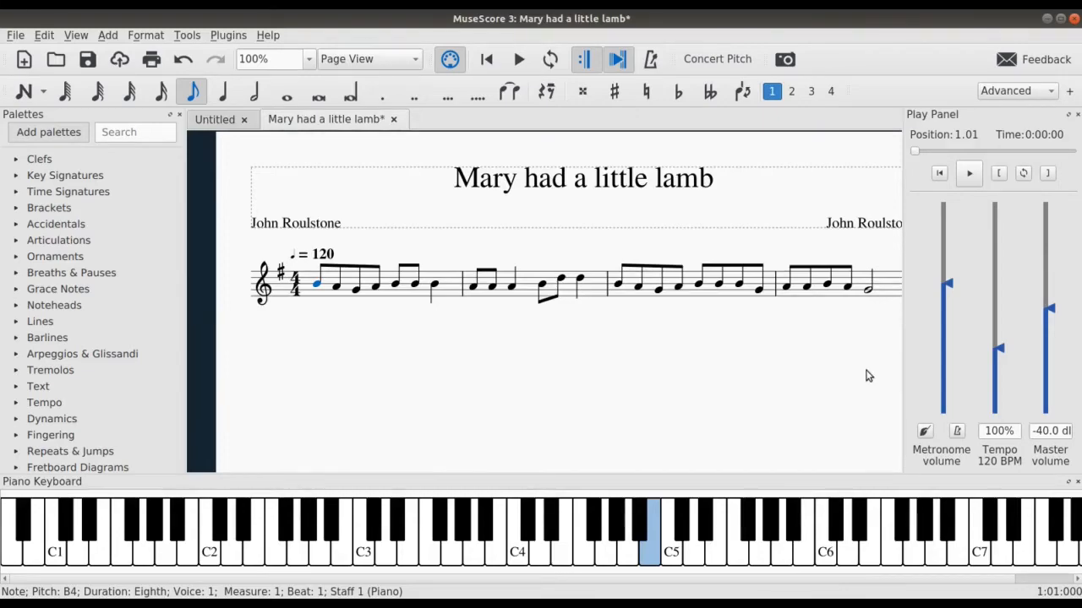
{"action": "left_click_drag", "start_coordinate": [867, 374], "coordinate": [830, 372]}
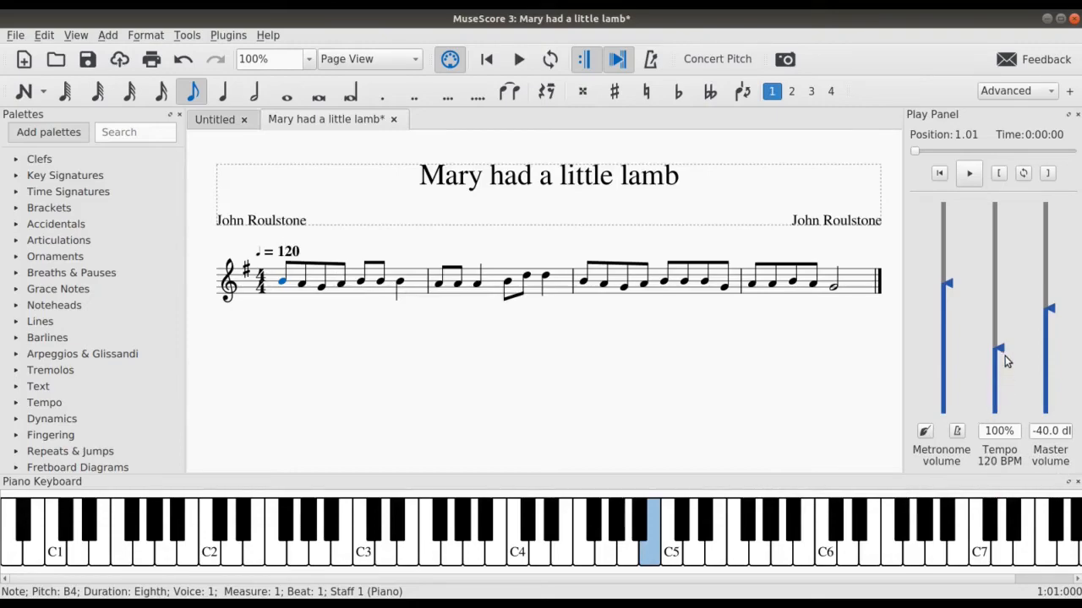
{"action": "left_click_drag", "start_coordinate": [1003, 348], "coordinate": [1002, 368]}
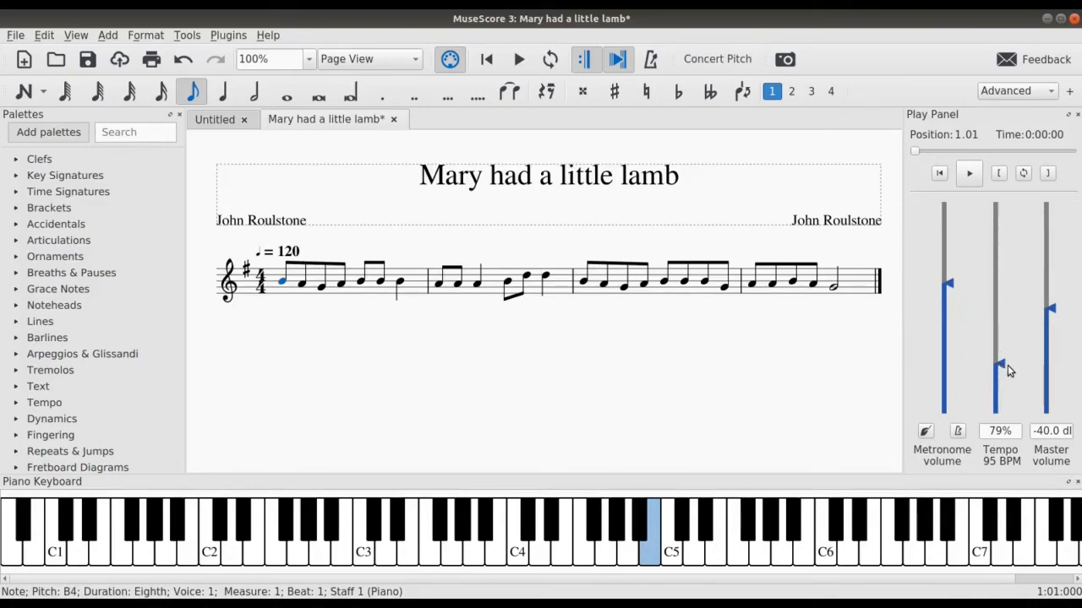
{"action": "mouse_move", "coordinate": [1003, 364]}
{"action": "left_mouse_down"}
{"action": "mouse_move", "coordinate": [1000, 339]}
{"action": "mouse_move", "coordinate": [1007, 383]}
{"action": "mouse_move", "coordinate": [1005, 360]}
{"action": "left_mouse_up"}
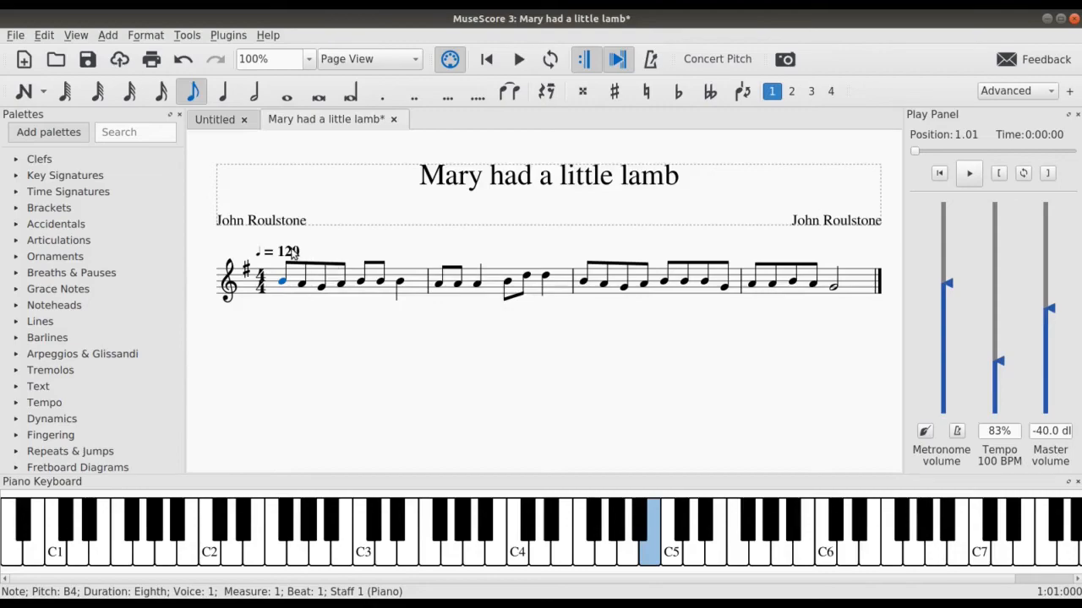
Try 100 and 90 as the value of the score's tempo marking, and restore it to 120.
{"action": "double_click", "coordinate": [296, 252]}
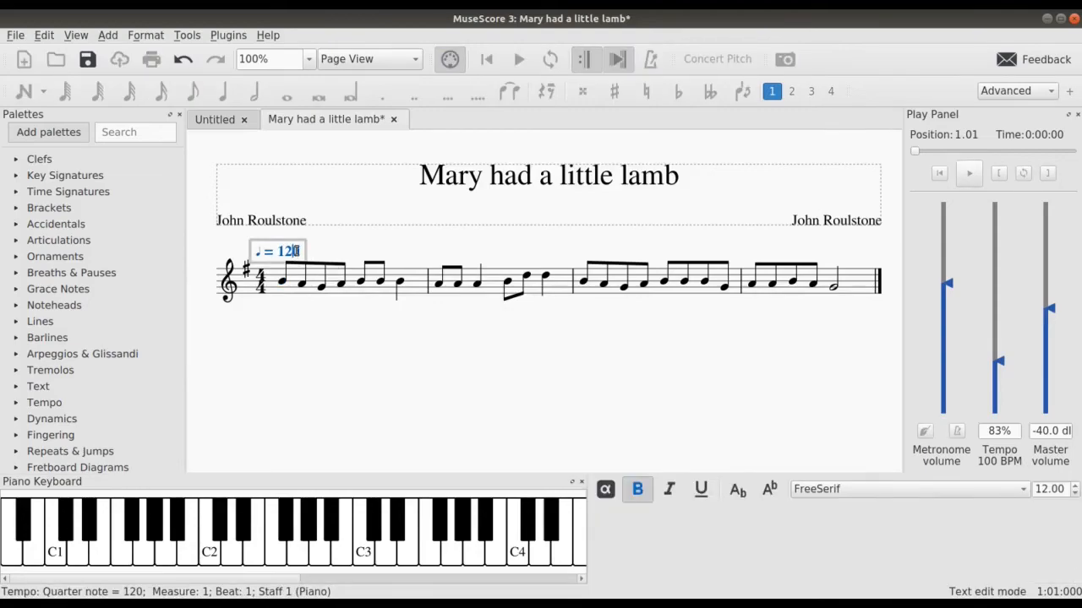
{"action": "key", "text": "BackSpace"}
{"action": "key", "text": "BackSpace"}
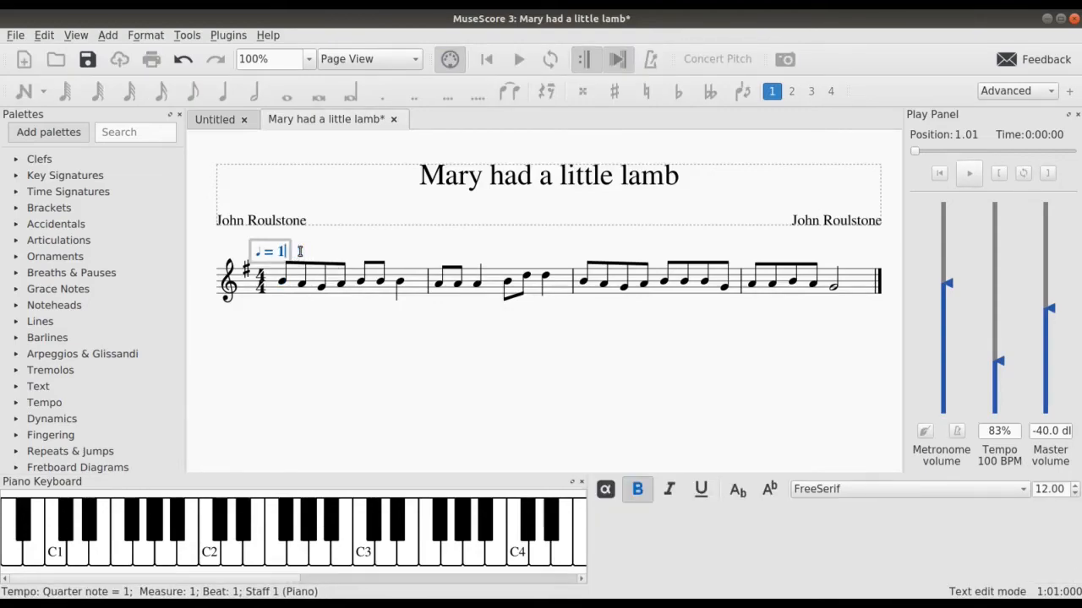
{"action": "type", "text": "00"}
{"action": "key", "text": "BackSpace"}
{"action": "key", "text": "BackSpace"}
{"action": "key", "text": "BackSpace"}
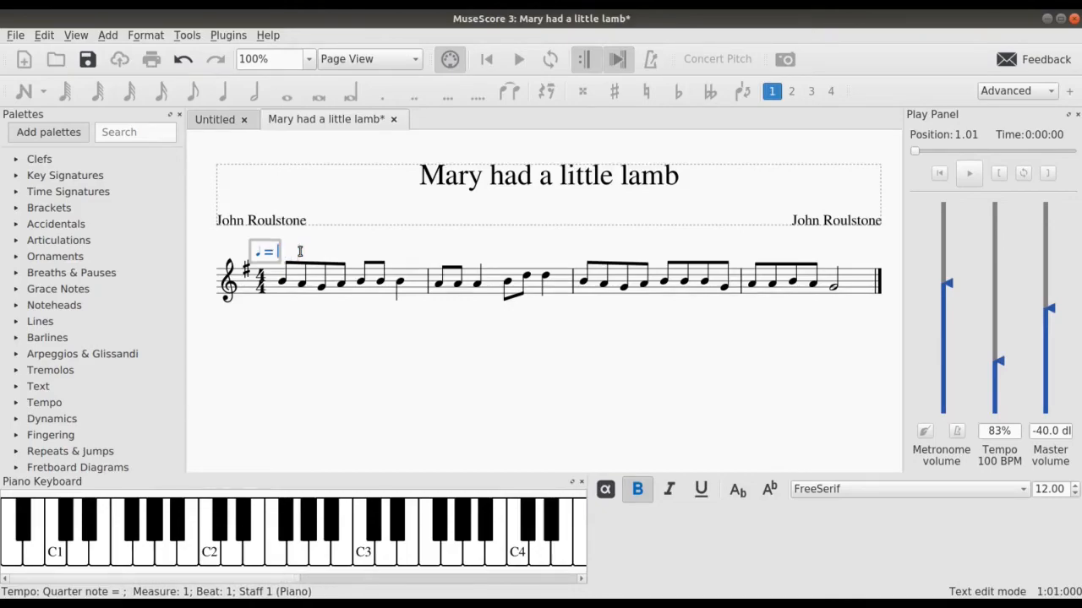
{"action": "type", "text": "90"}
{"action": "key", "text": "BackSpace"}
{"action": "key", "text": "BackSpace"}
{"action": "type", "text": "1"}
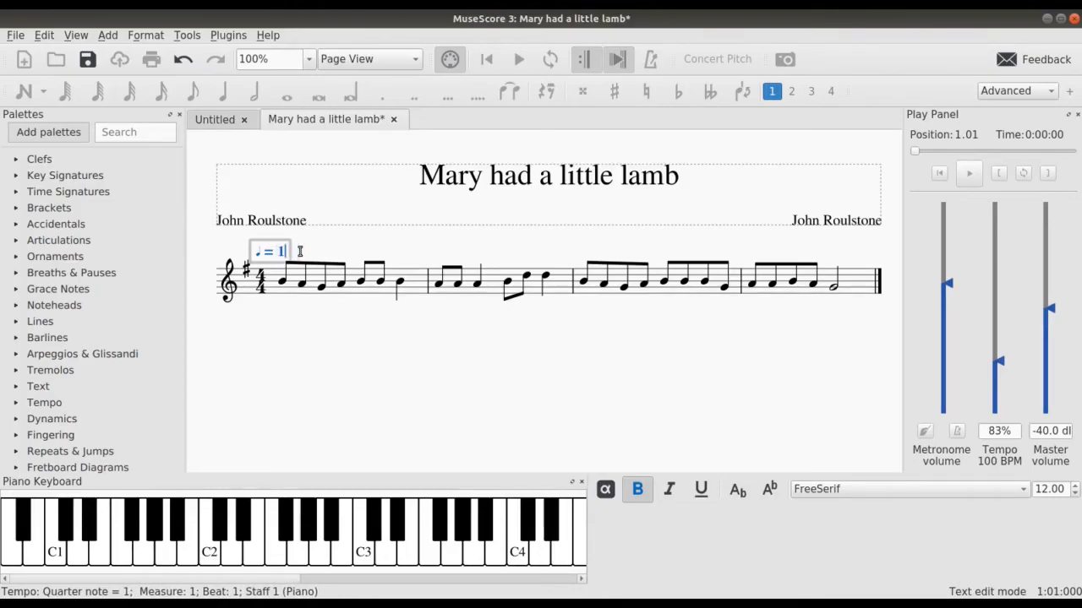
{"action": "type", "text": "20"}
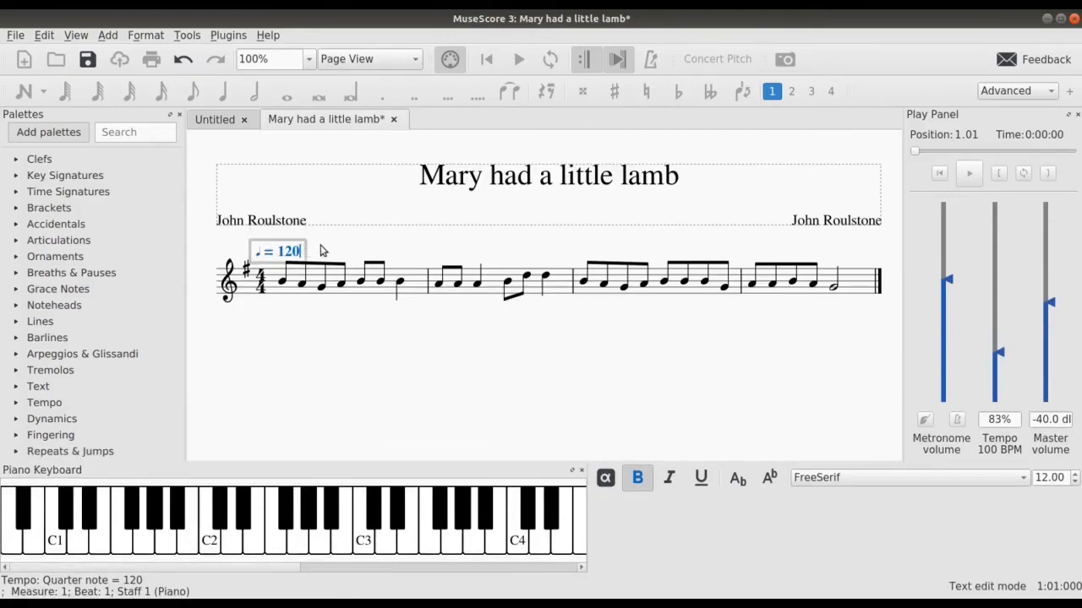
{"action": "left_click", "coordinate": [835, 299]}
Set the master volume to -25.8 dB and play the score with the metronome on.
{"action": "left_click_drag", "start_coordinate": [1053, 309], "coordinate": [1053, 274]}
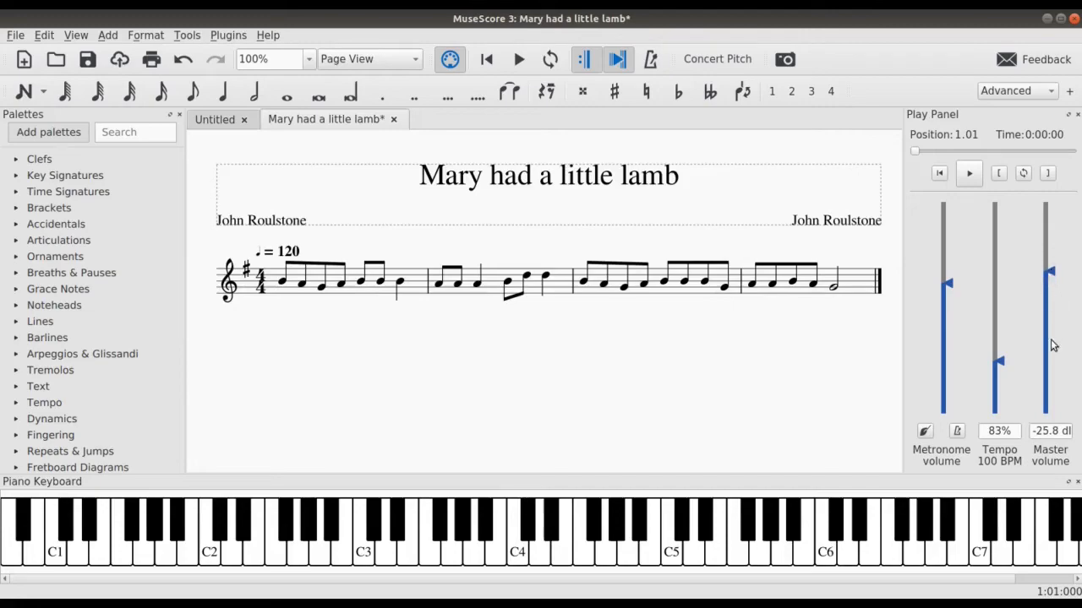
{"action": "left_click", "coordinate": [959, 433]}
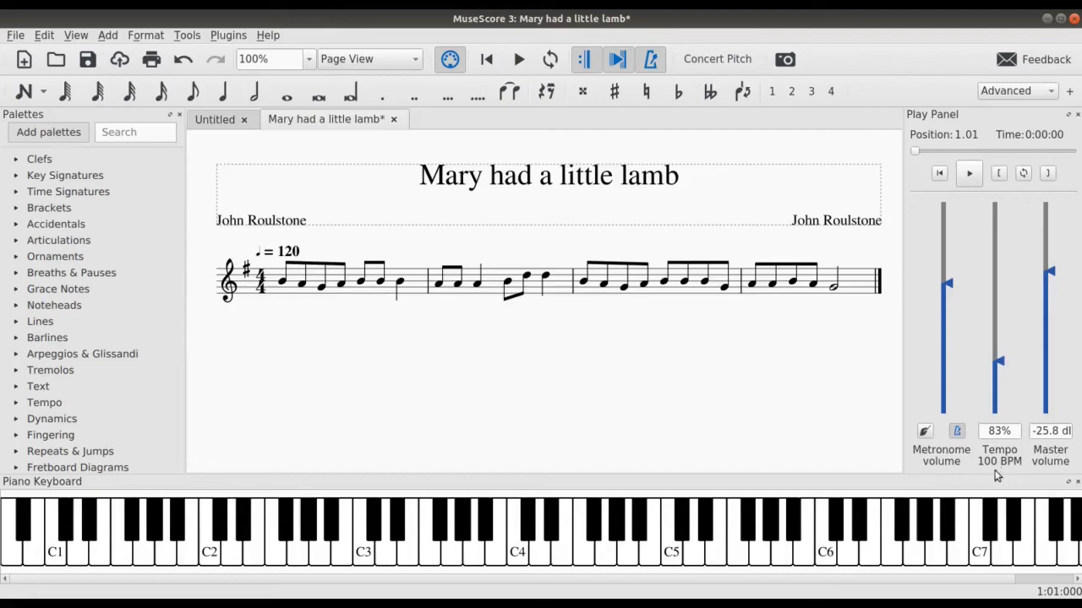
{"action": "left_click", "coordinate": [969, 175]}
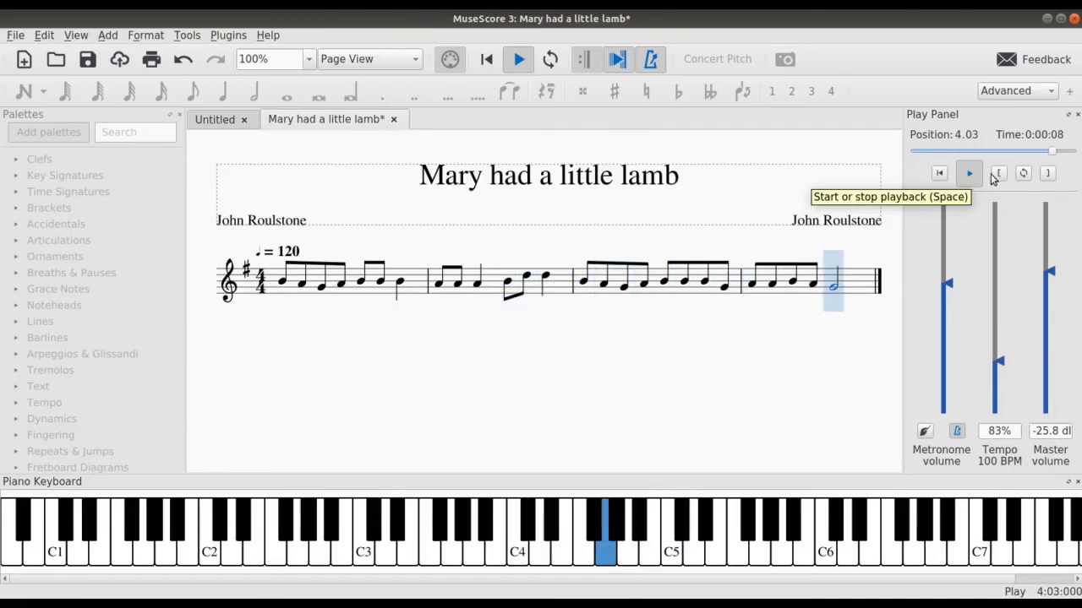
Try looped playback over the whole score, toggling looping on and off, and leave it off.
{"action": "left_click", "coordinate": [1024, 173]}
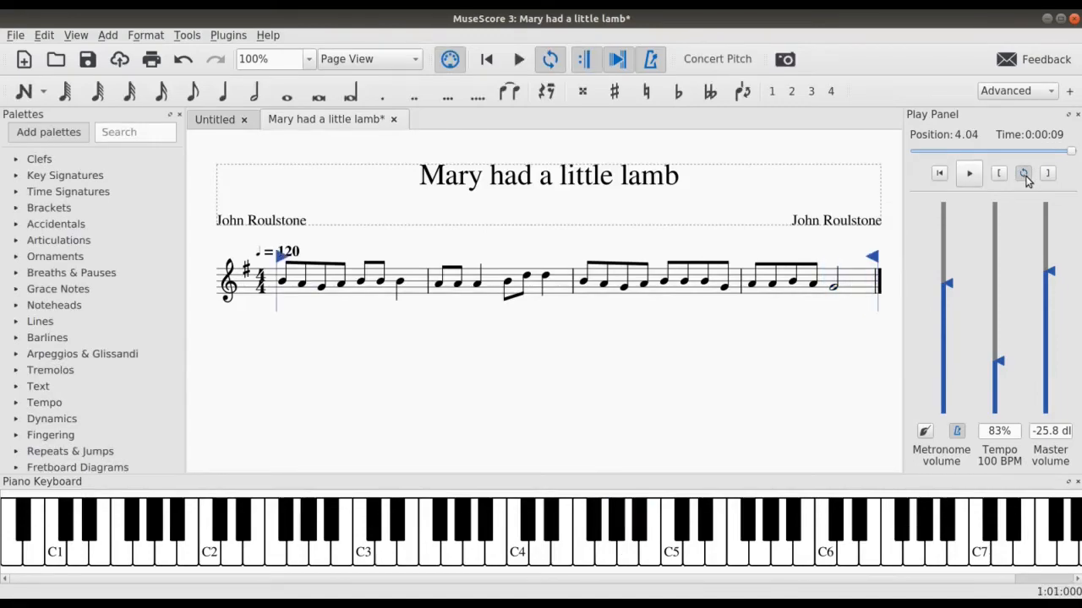
{"action": "left_click", "coordinate": [970, 174]}
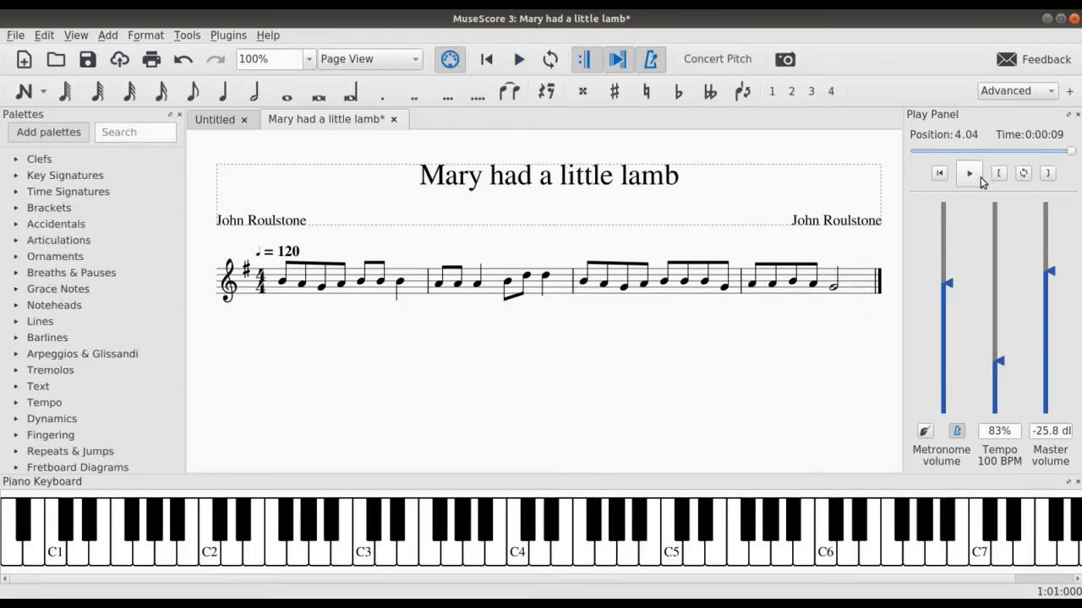
{"action": "left_click", "coordinate": [1023, 175]}
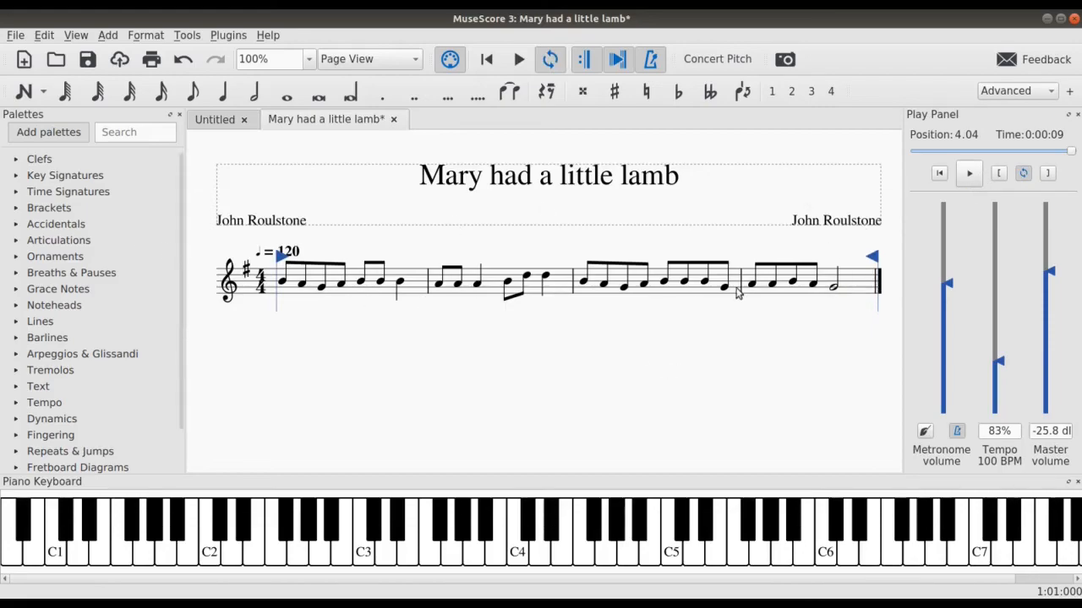
{"action": "left_click", "coordinate": [1023, 174]}
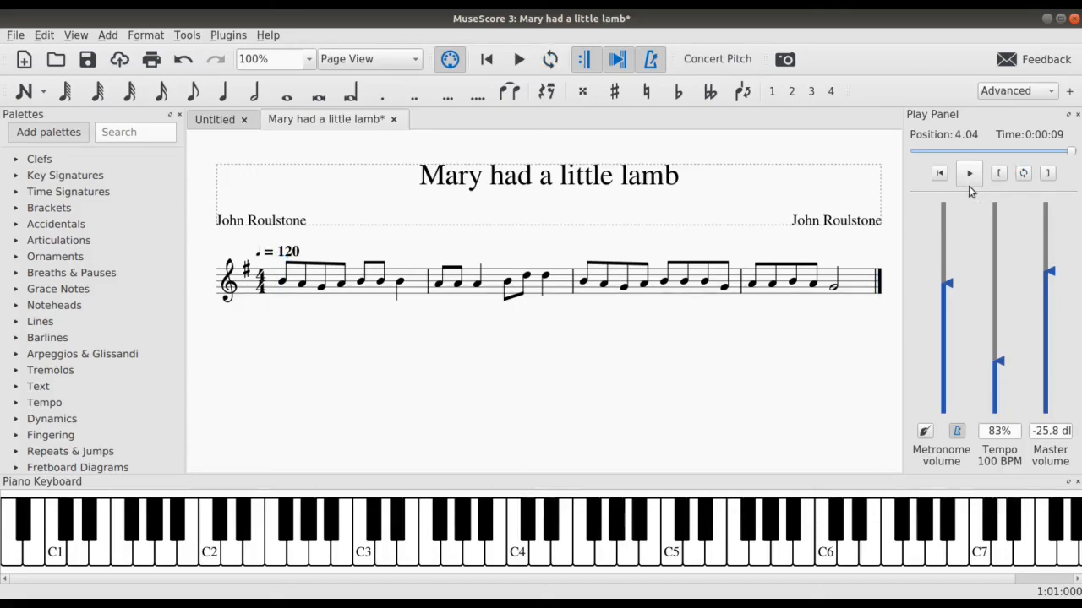
{"action": "left_click", "coordinate": [1023, 174]}
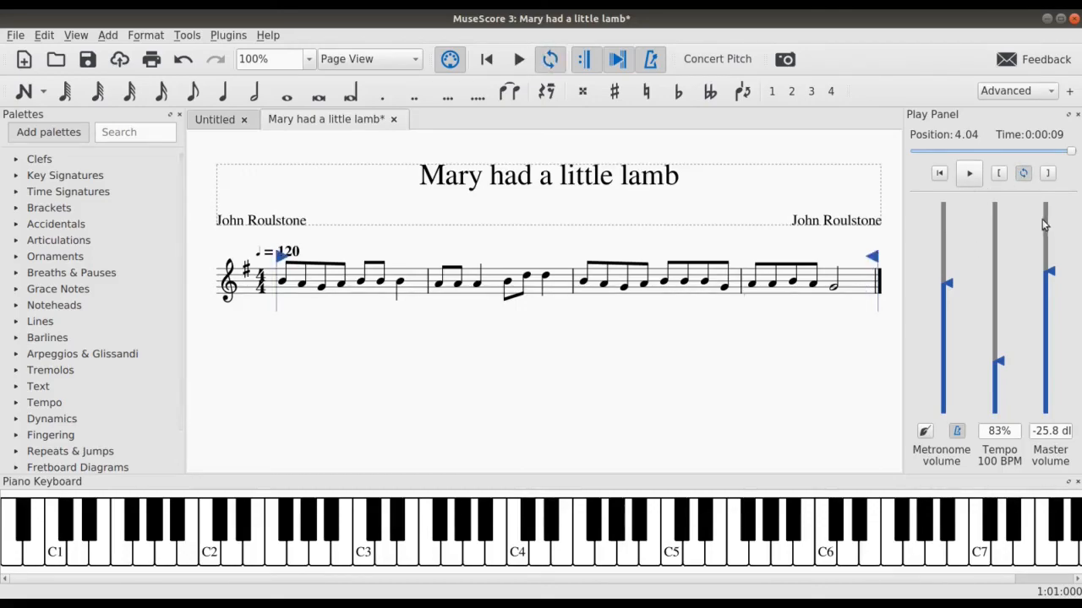
{"action": "left_click", "coordinate": [1023, 174]}
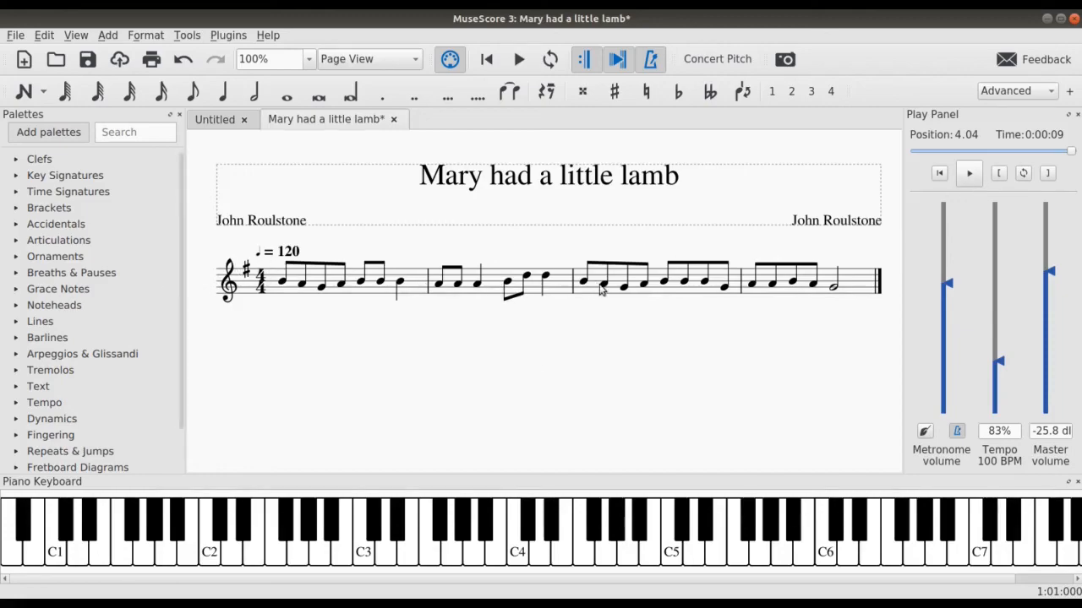
Select the first note of measure 1.
{"action": "left_click", "coordinate": [283, 283]}
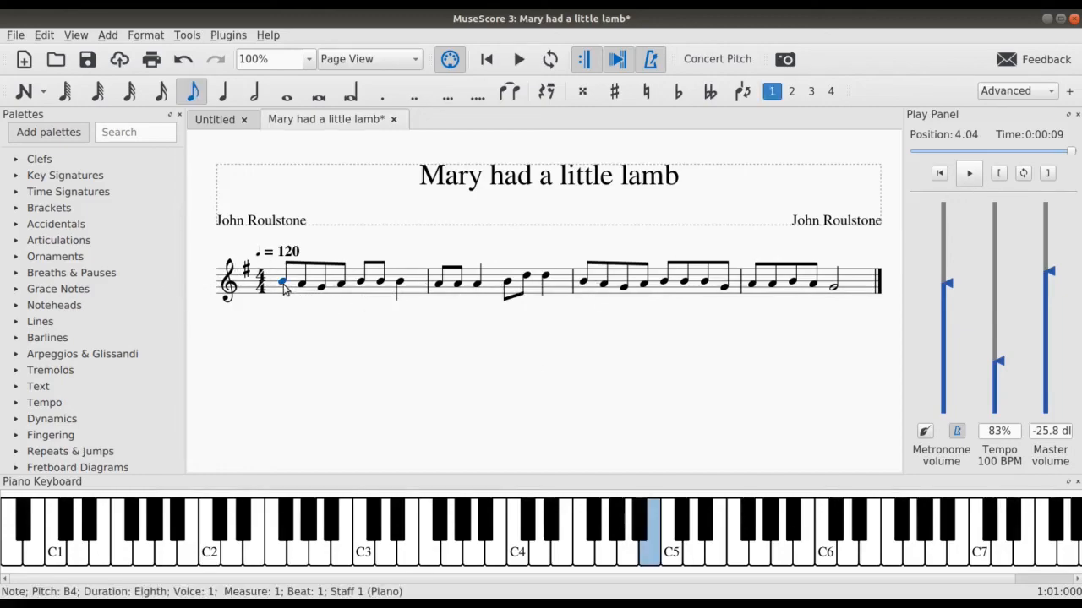